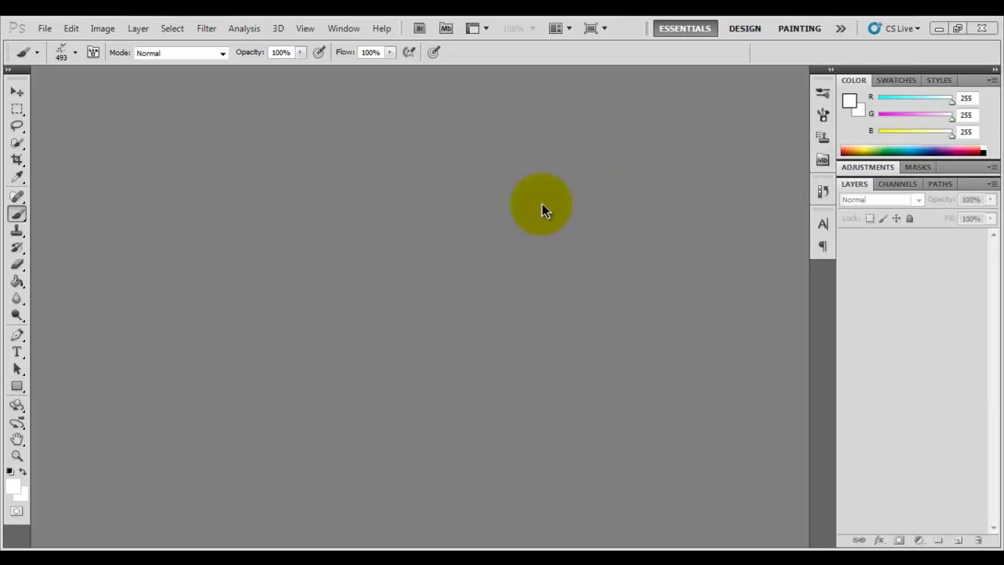
Step: Choose the 300 px fan-shaped bristle brush from the brush presets
click(76, 55)
click(389, 193)
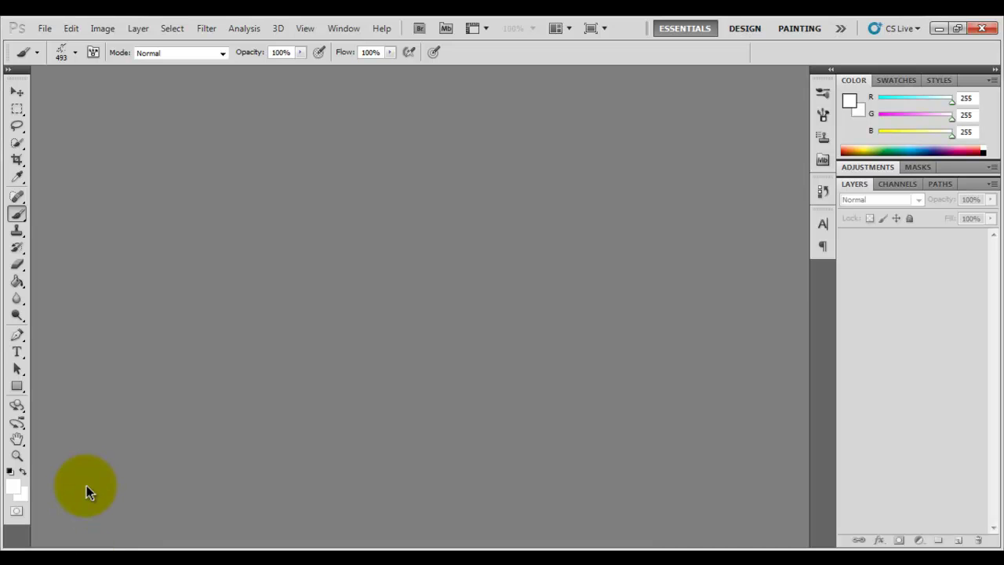
click(74, 54)
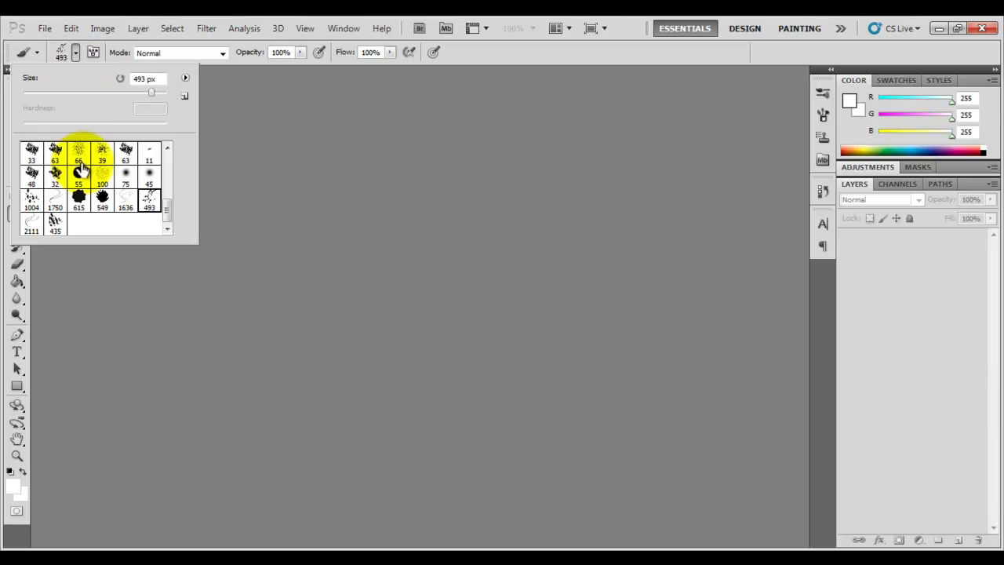
drag(175, 219, 178, 164)
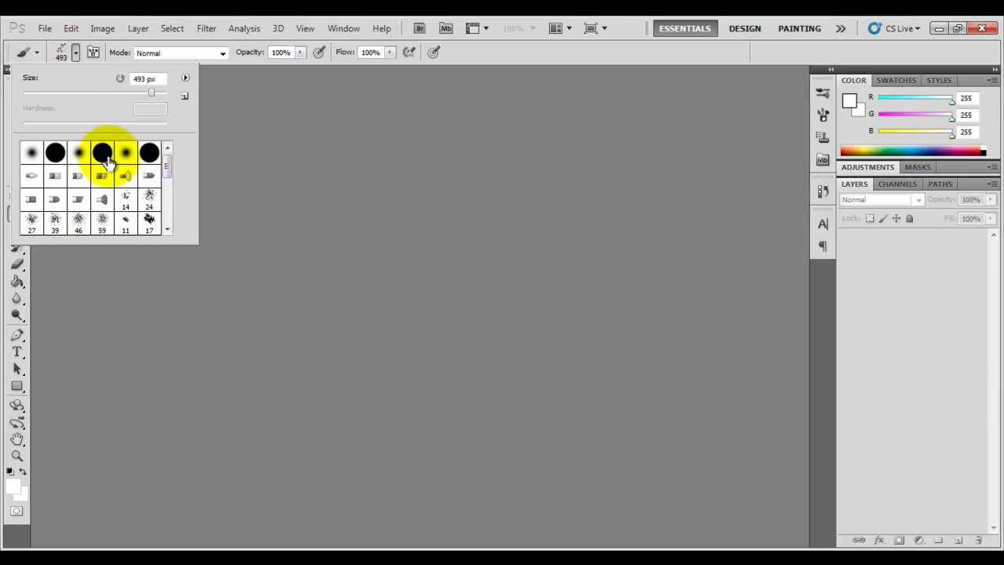
click(103, 199)
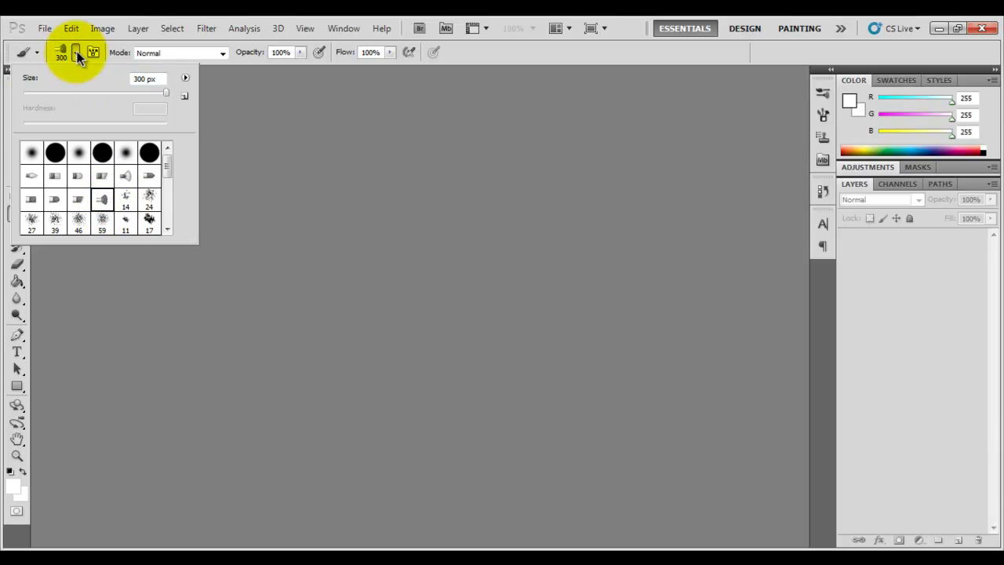
Step: View the brush preset options and the available brush sets, then close the brush picker
click(185, 78)
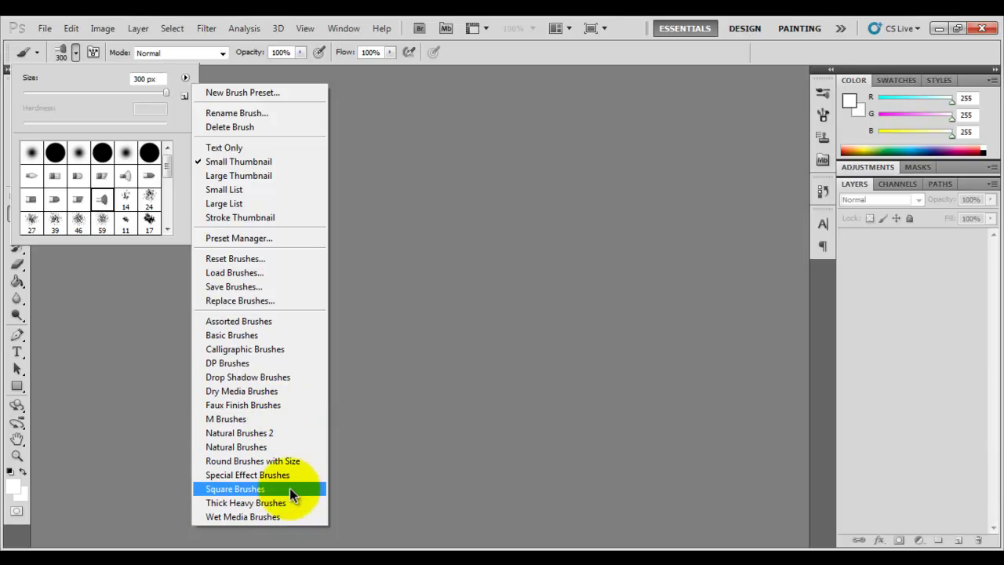
click(185, 78)
click(185, 79)
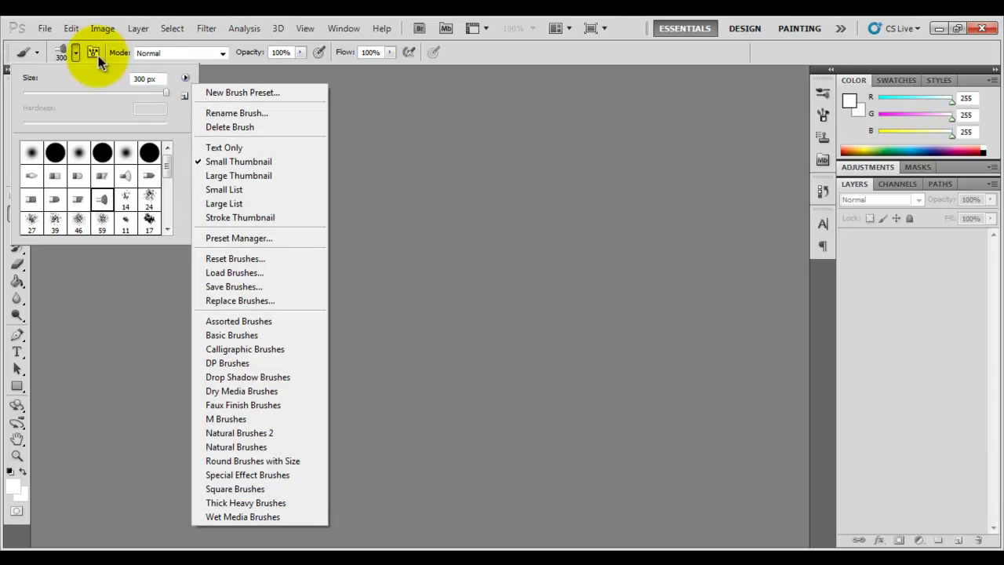
click(76, 49)
click(76, 48)
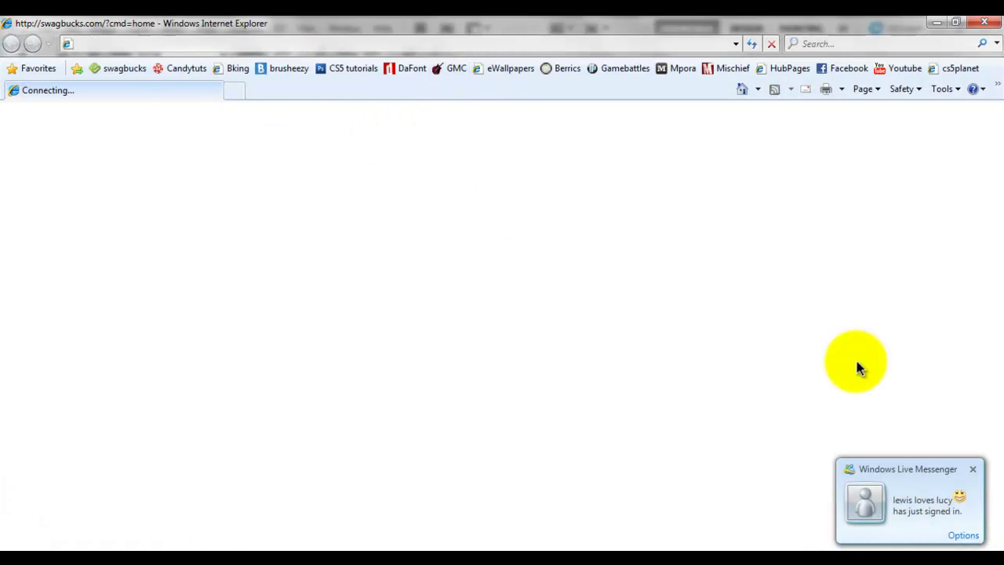
Step: Switch to Internet Explorer, dismiss the messenger notification and open the bookmarked BrushKing site
click(972, 469)
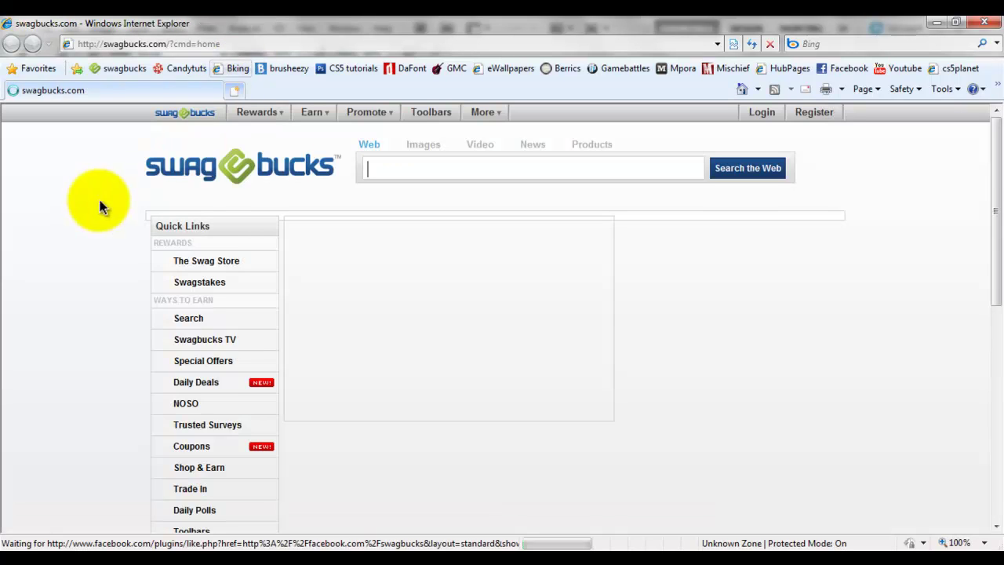
click(238, 68)
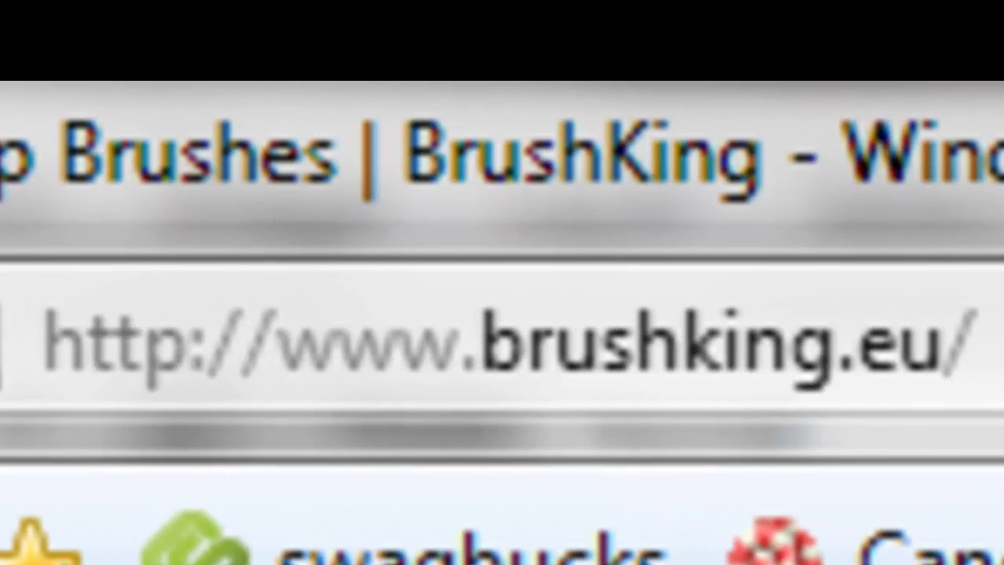
Step: Open the Brusheezy site and reload its home page to look at the featured free Photoshop brushes
click(345, 110)
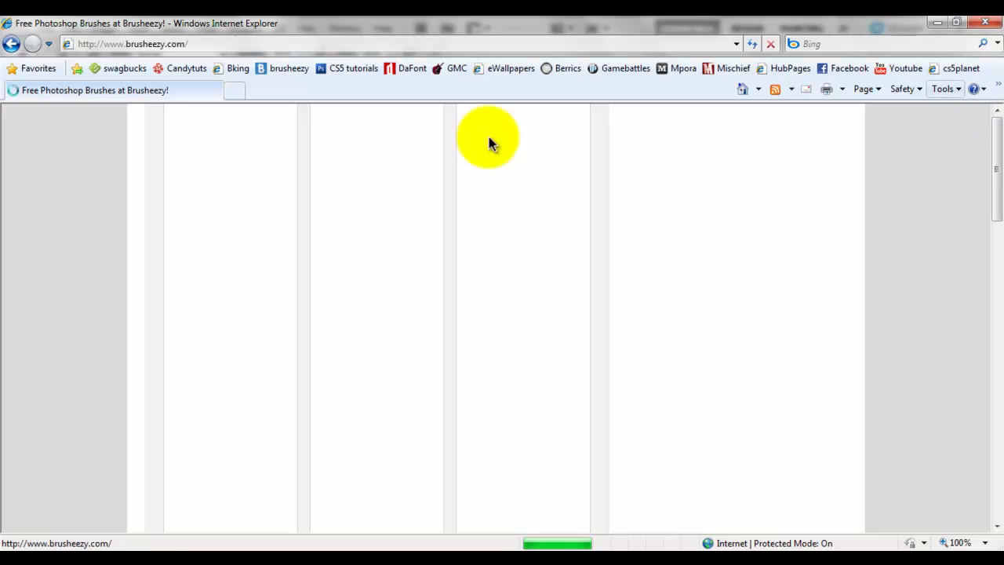
click(753, 44)
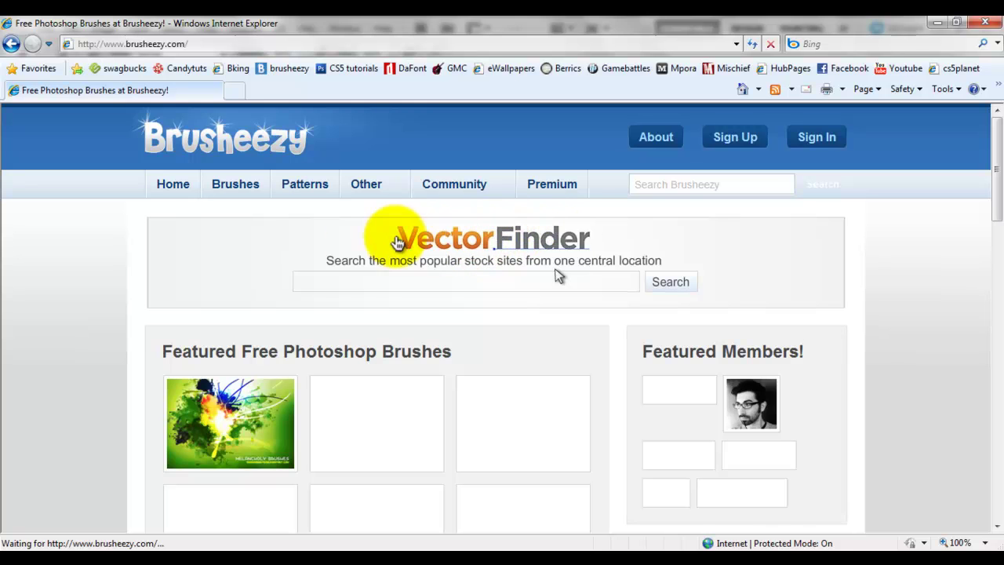
scroll(535, 255, down, 3)
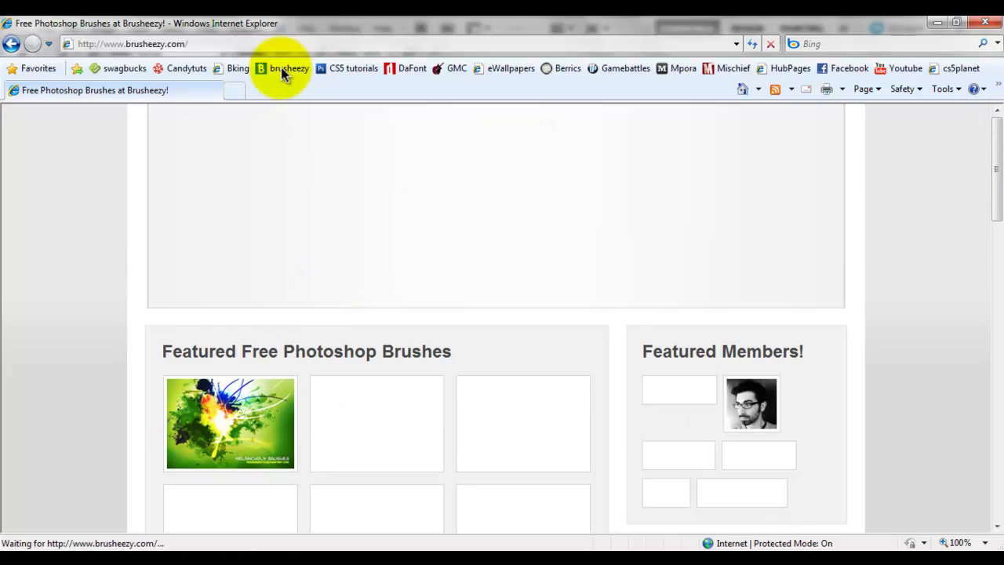
Step: Return to the BrushKing site and browse the latest brush packs on its home page
click(219, 70)
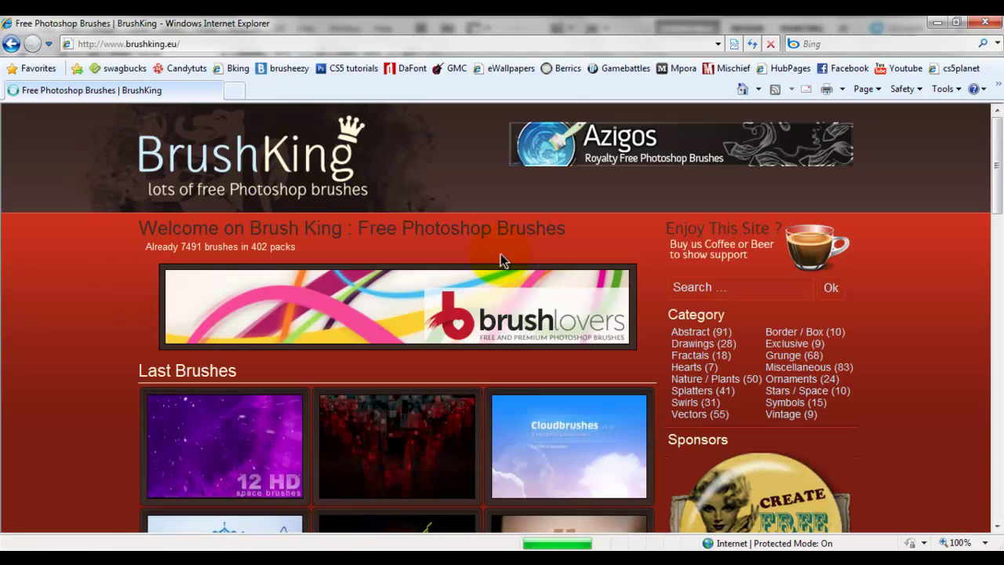
scroll(499, 255, down, 3)
scroll(498, 254, down, 3)
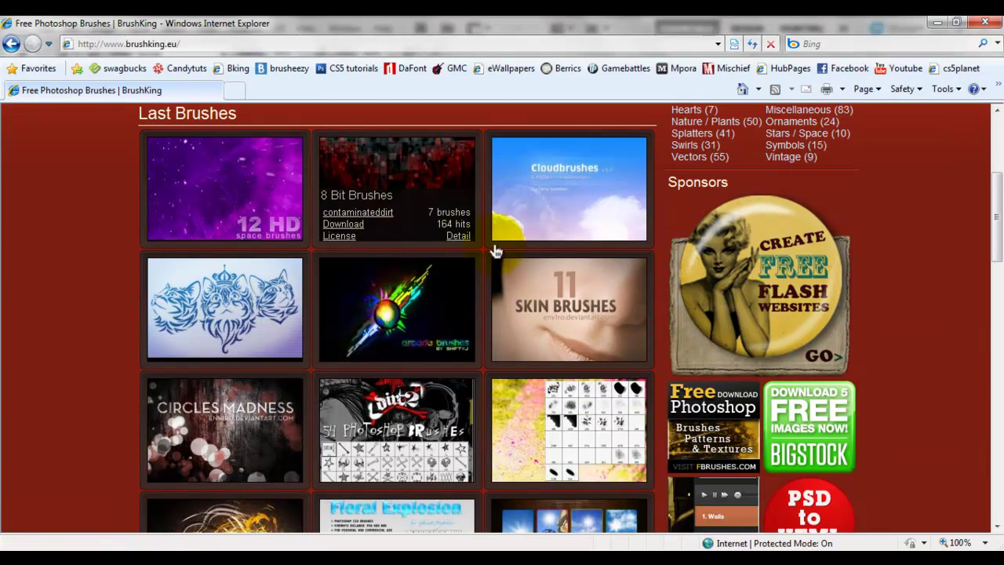
scroll(267, 384, down, 1)
scroll(267, 382, down, 8)
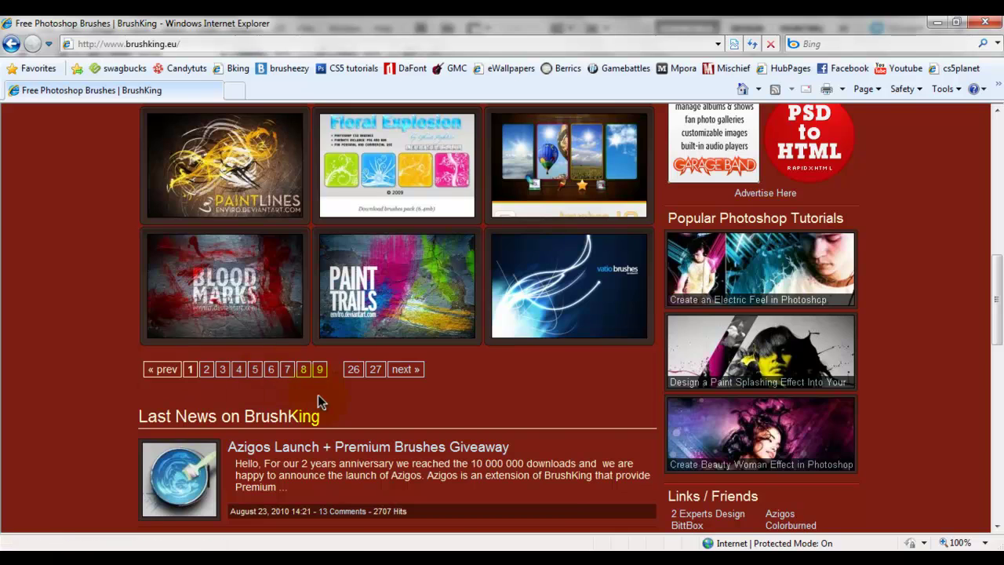
scroll(659, 251, up, 11)
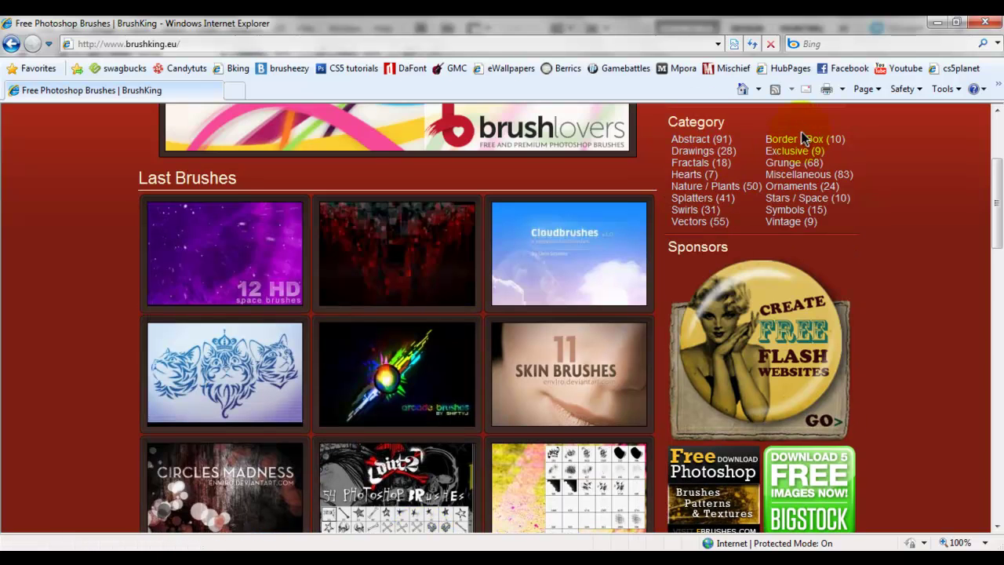
Step: Open the Stars / Space category on BrushKing and look through its brush packs
click(833, 200)
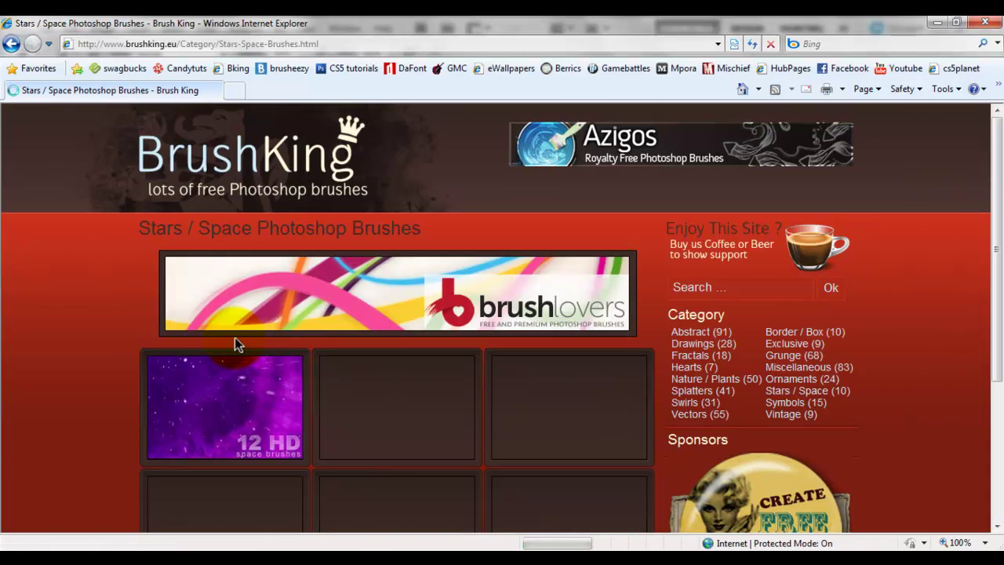
scroll(59, 233, down, 5)
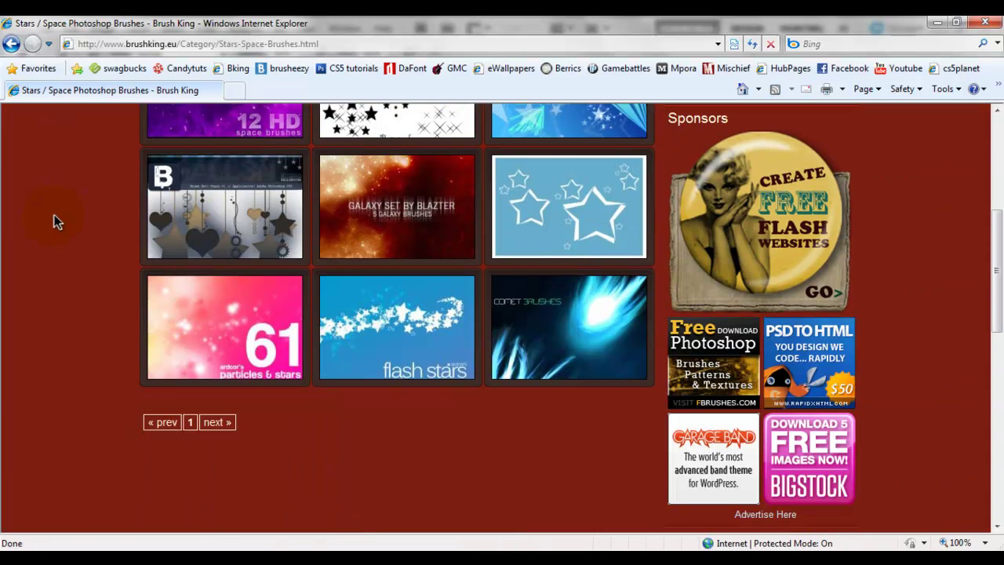
scroll(53, 213, up, 1)
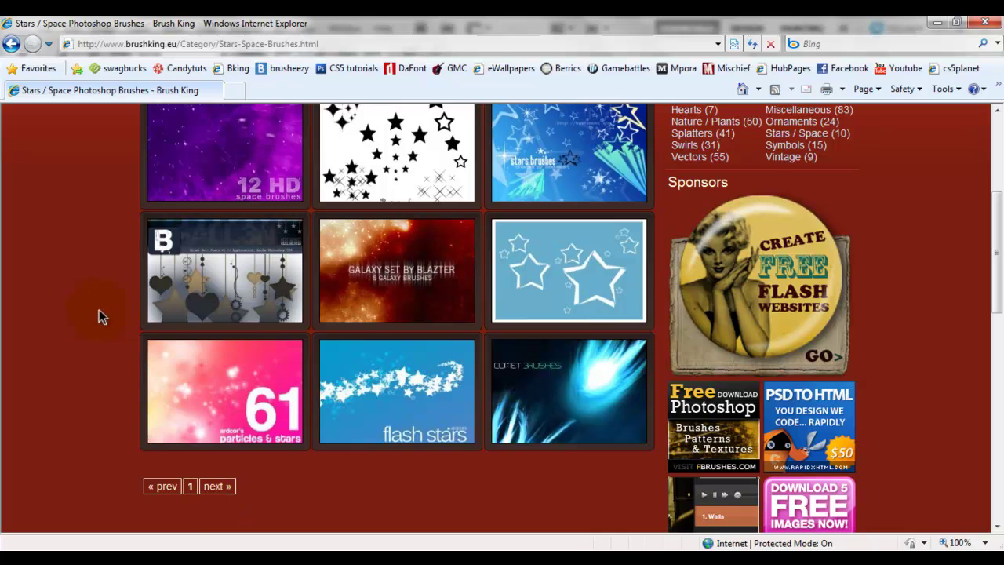
scroll(61, 305, up, 3)
mouse_move(203, 296)
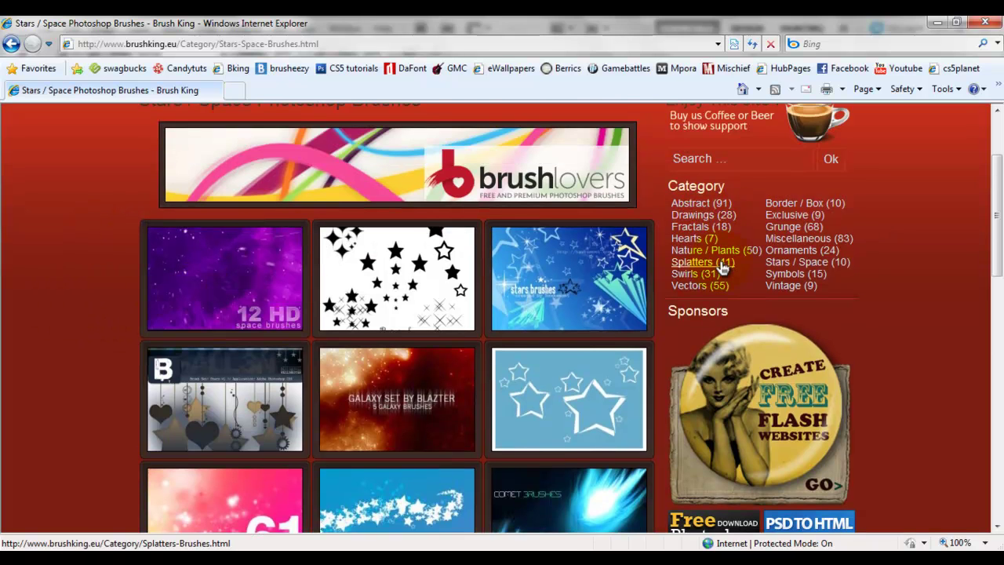
Step: Open the Vectors category on BrushKing and locate the Euphoria Brushes pack
click(713, 287)
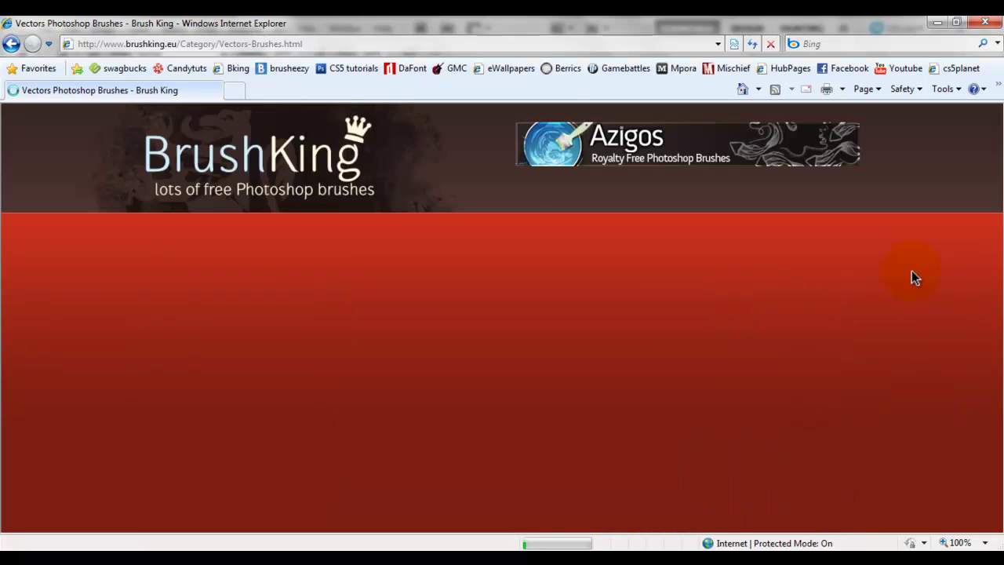
scroll(902, 276, down, 3)
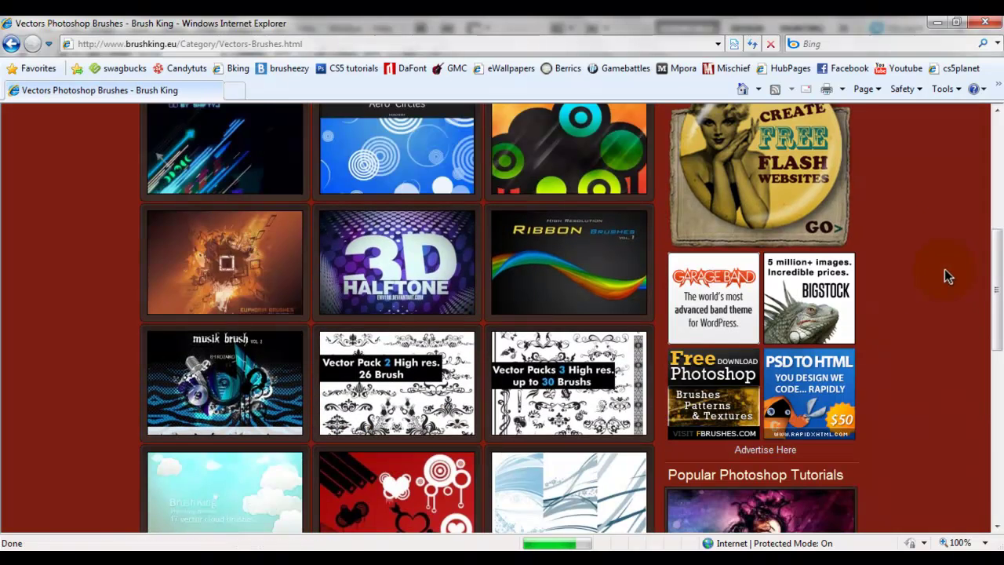
scroll(937, 273, down, 1)
scroll(938, 273, up, 2)
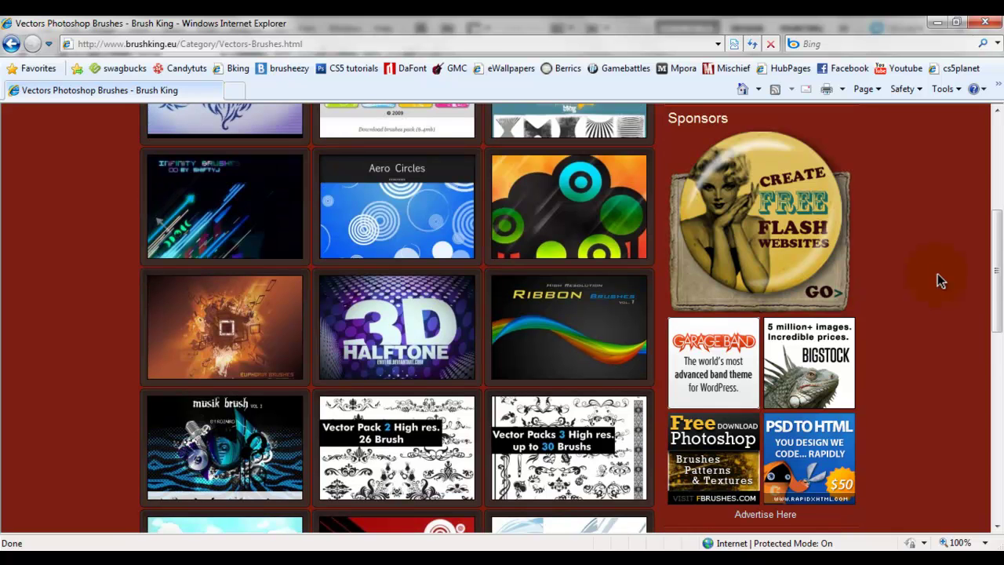
mouse_move(238, 337)
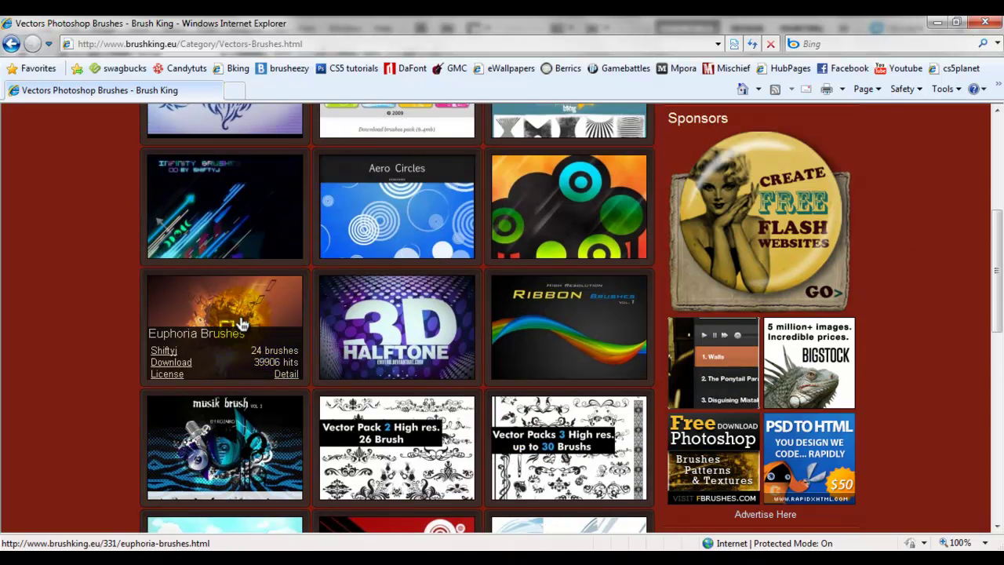
scroll(238, 337, up, 2)
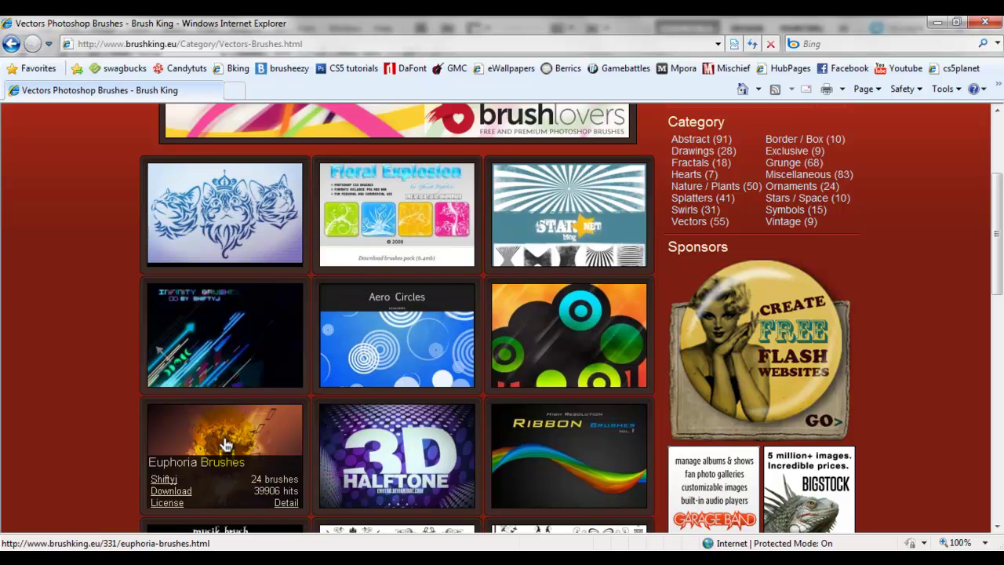
Step: Download the Euphoria Brushes pack from its detail page and open the ZIP archive in WinRAR, allowing the program to run
click(225, 445)
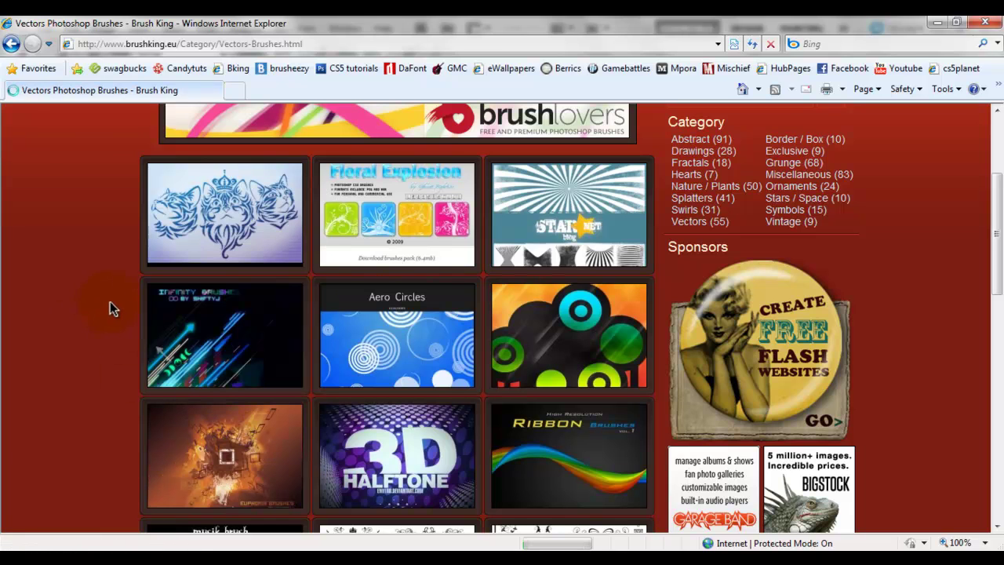
mouse_move(174, 312)
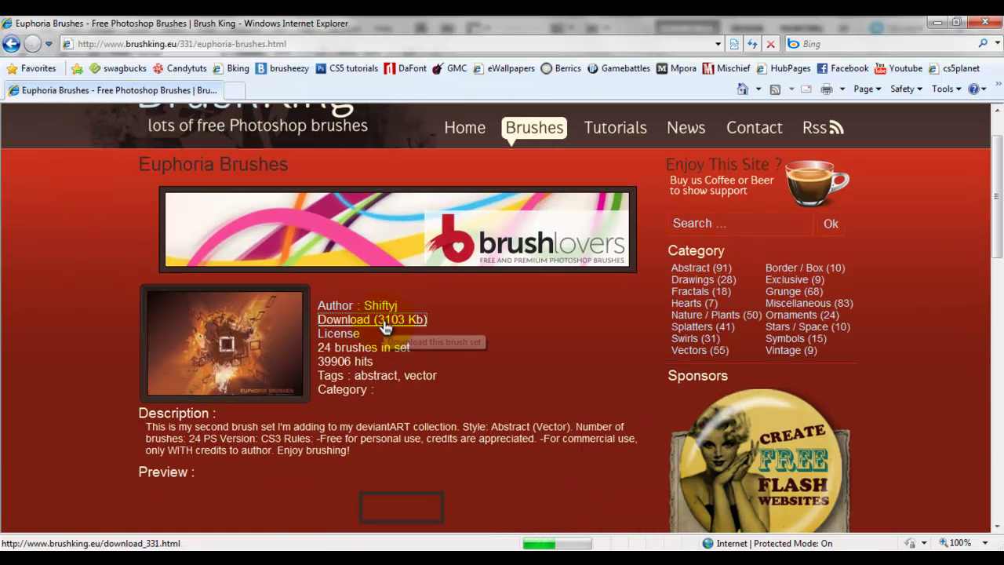
click(345, 320)
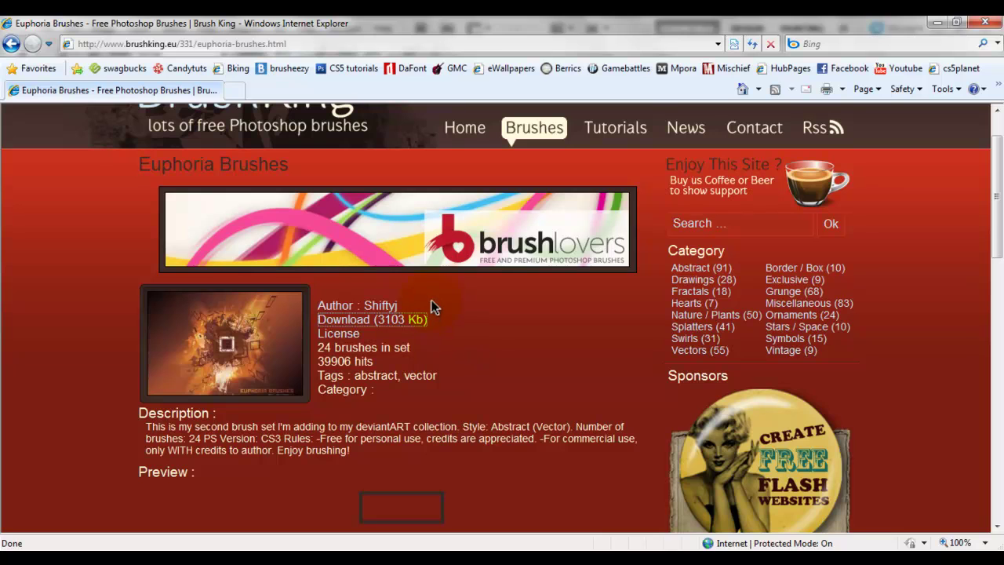
click(397, 328)
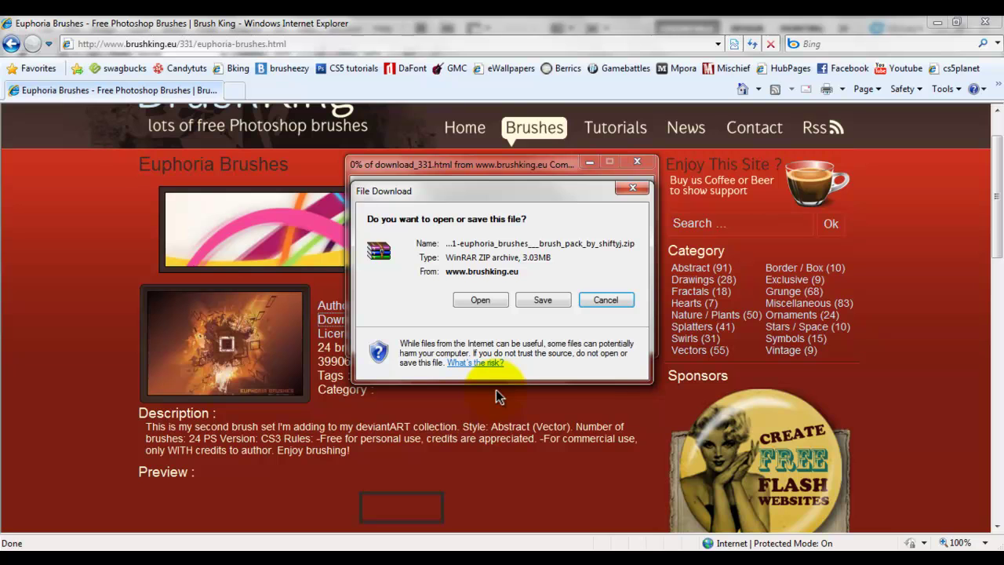
click(481, 299)
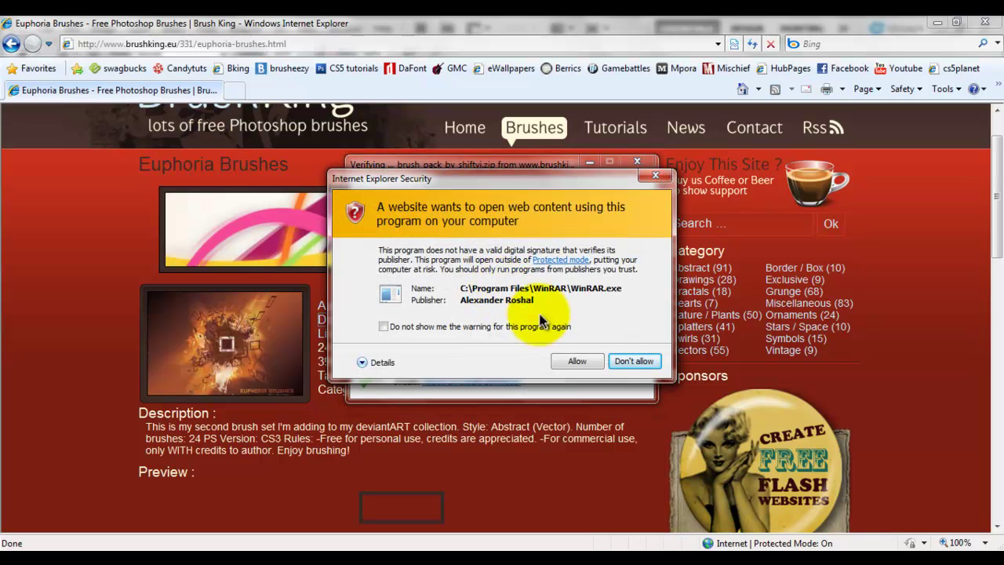
click(578, 362)
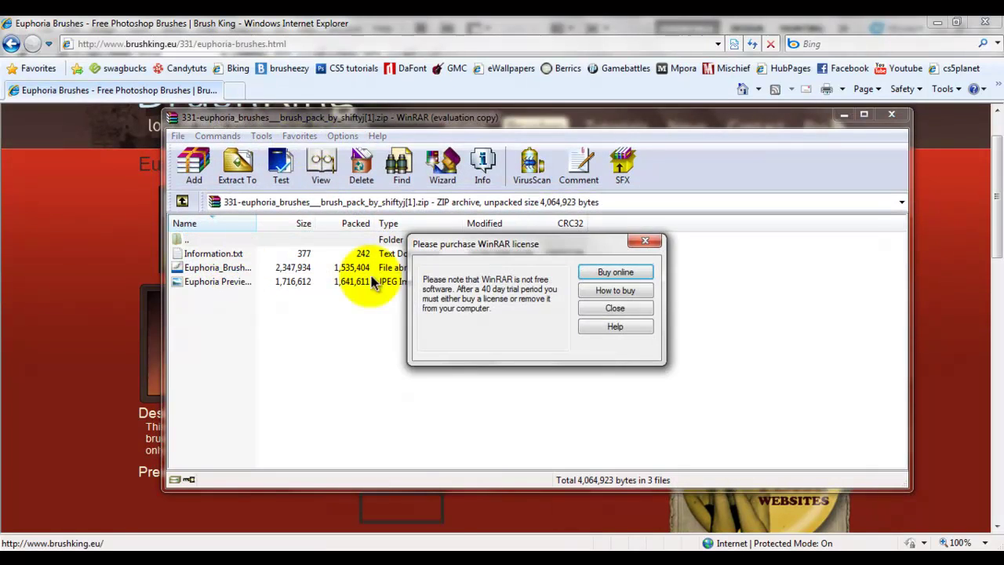
Step: Dismiss the WinRAR license reminder and check the information, brush and preview files in the archive
click(627, 309)
click(229, 268)
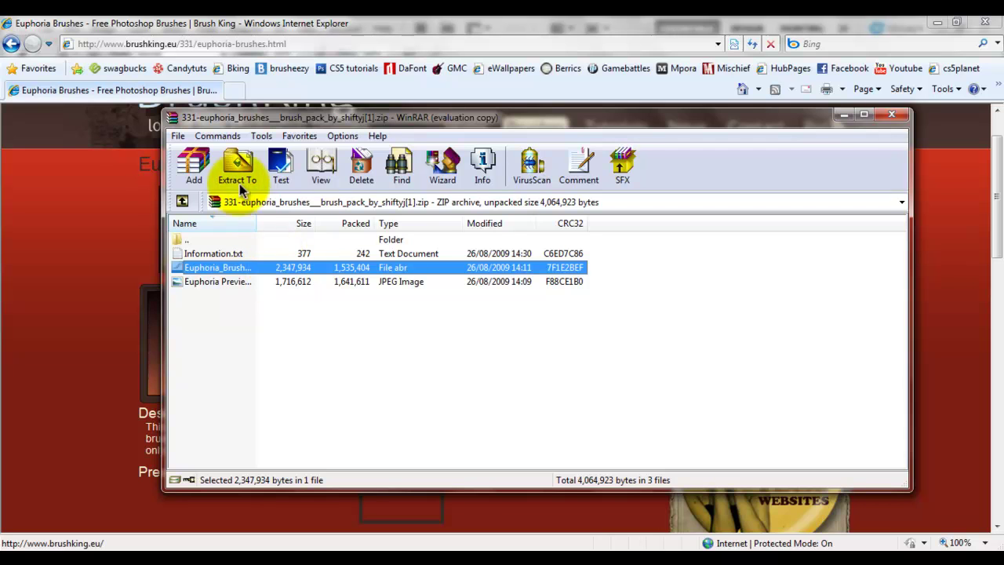
click(240, 281)
click(251, 255)
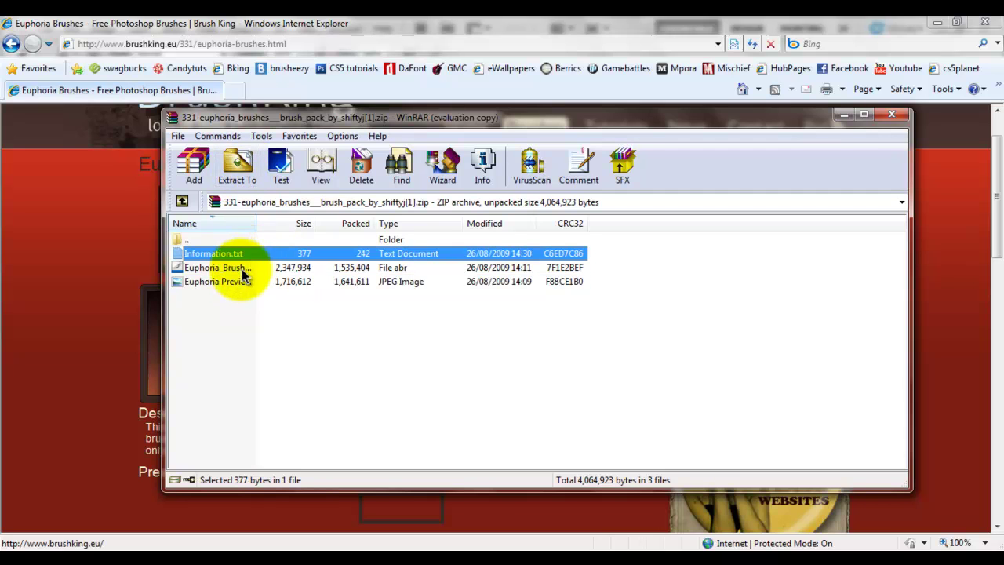
Step: Extract the Euphoria brushes ABR file to the Photoshop brushes folder under My Documents\Everything, and close the archive
drag(198, 269, 369, 270)
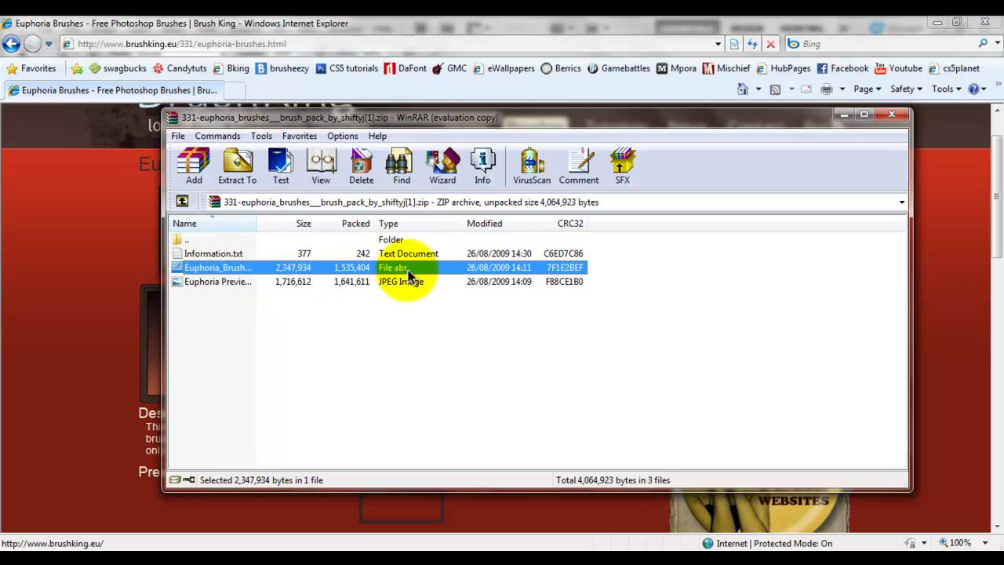
click(237, 165)
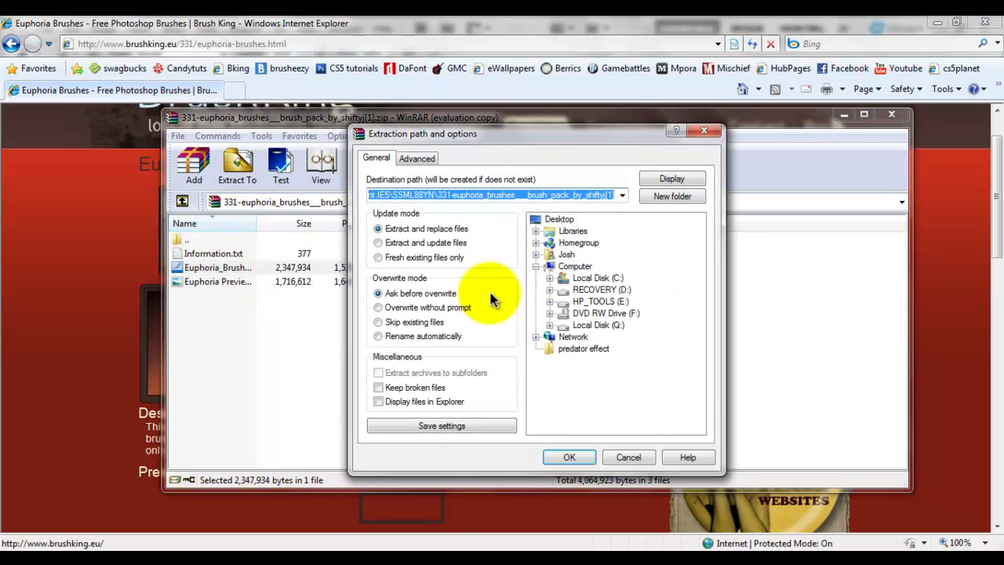
click(535, 254)
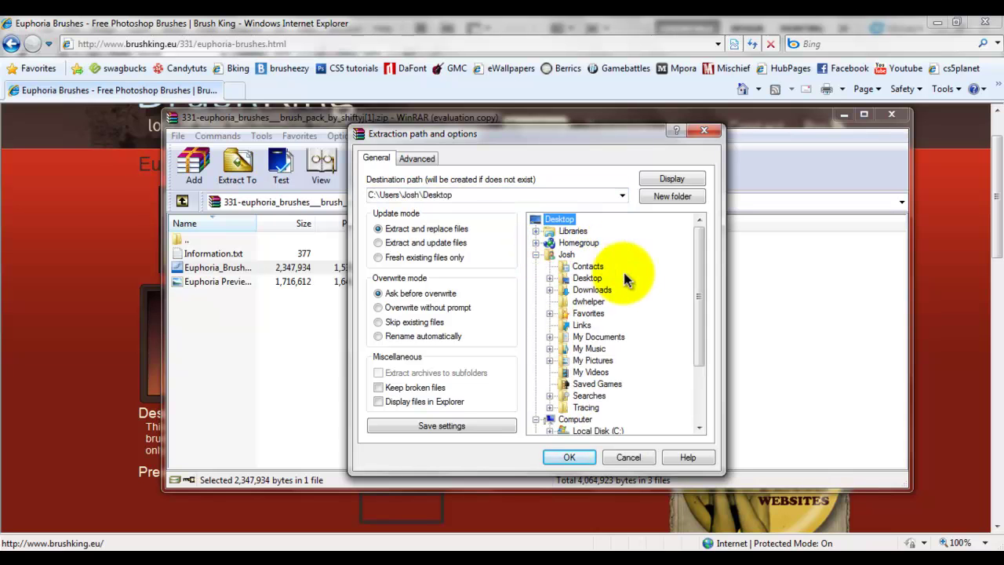
click(553, 337)
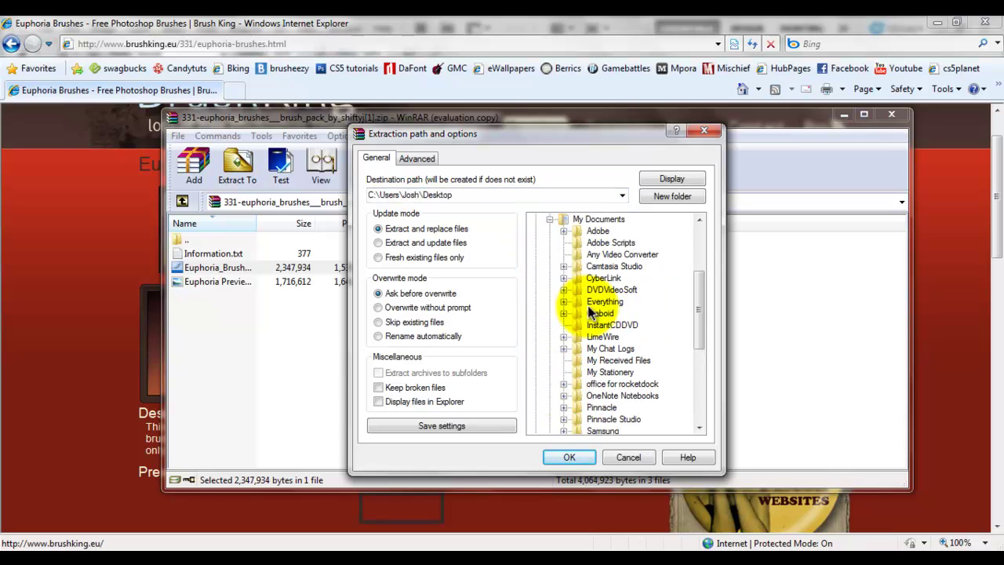
click(564, 301)
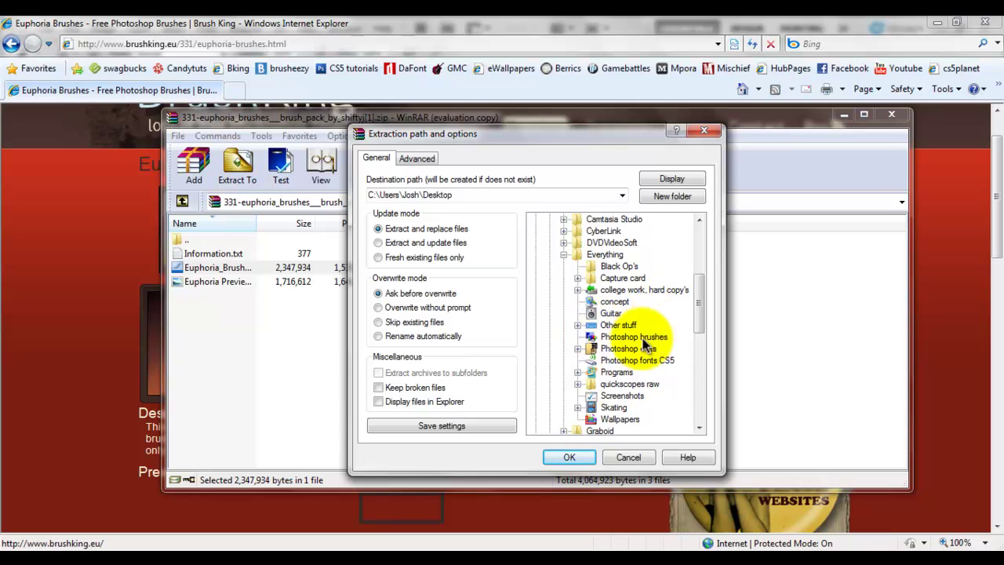
click(628, 337)
click(568, 458)
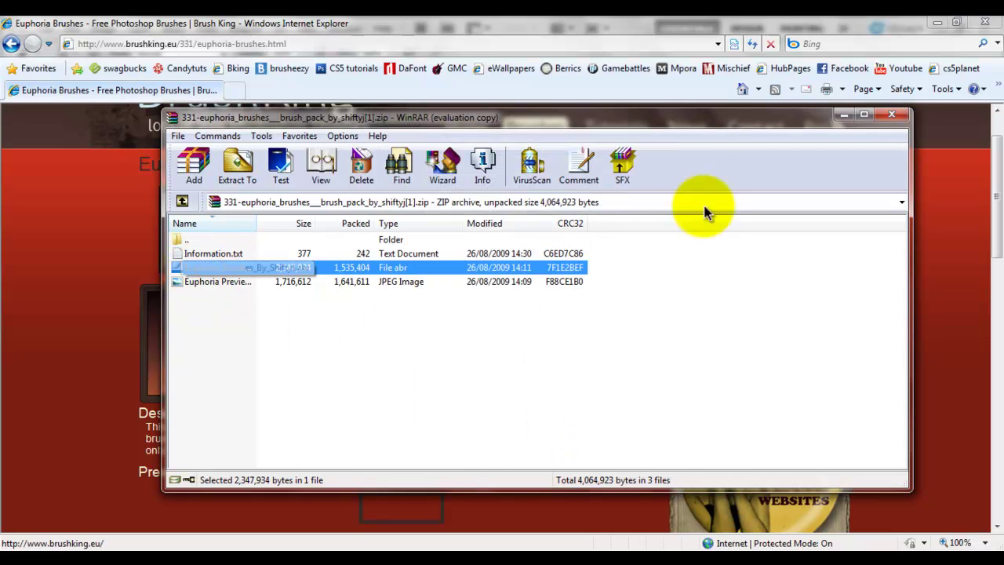
click(891, 114)
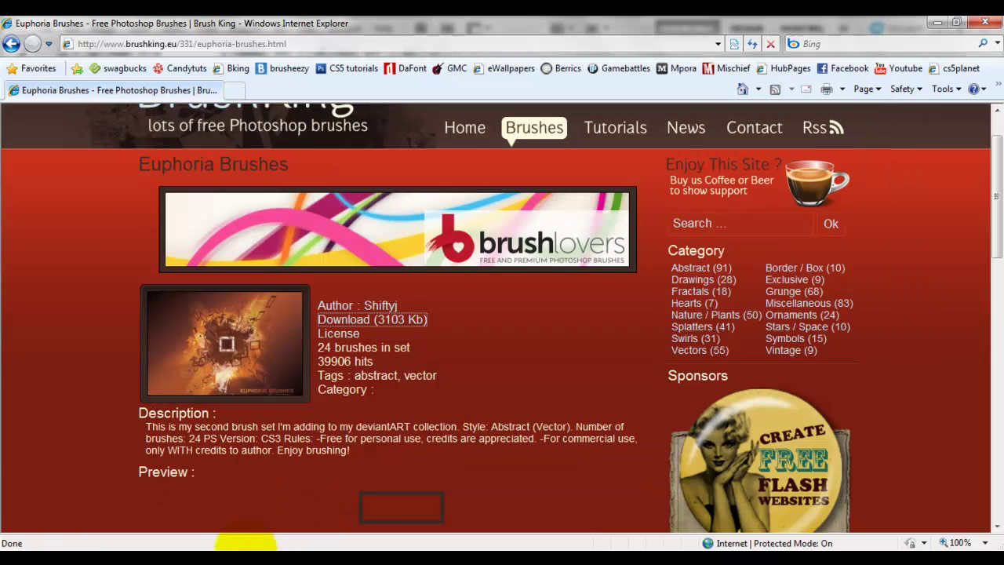
Step: Switch to Photoshop and create a new 1080 x 720 pixel RGB document with a resolution of 100 pixels/cm and a white background
click(245, 545)
click(45, 28)
click(59, 43)
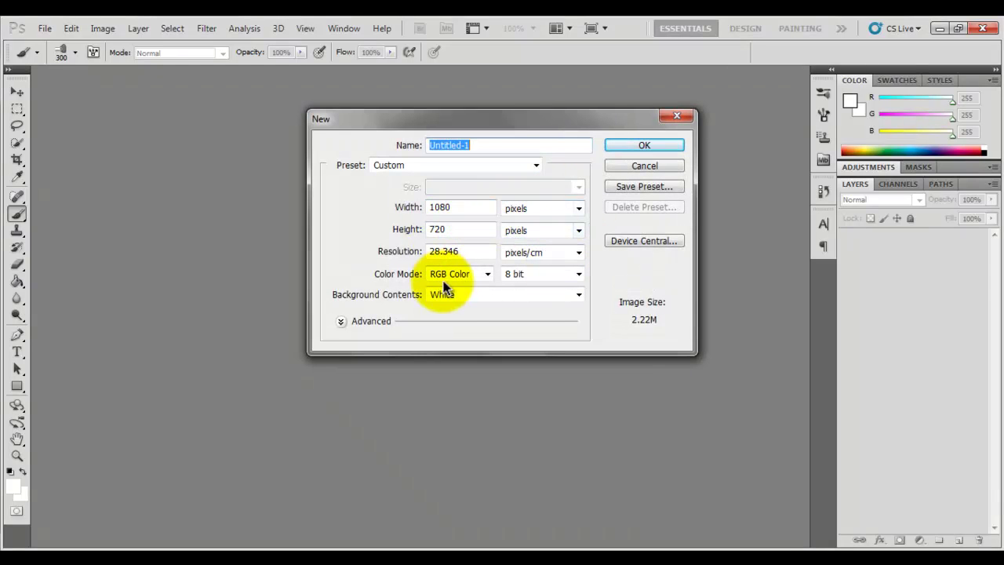
drag(493, 251, 382, 253)
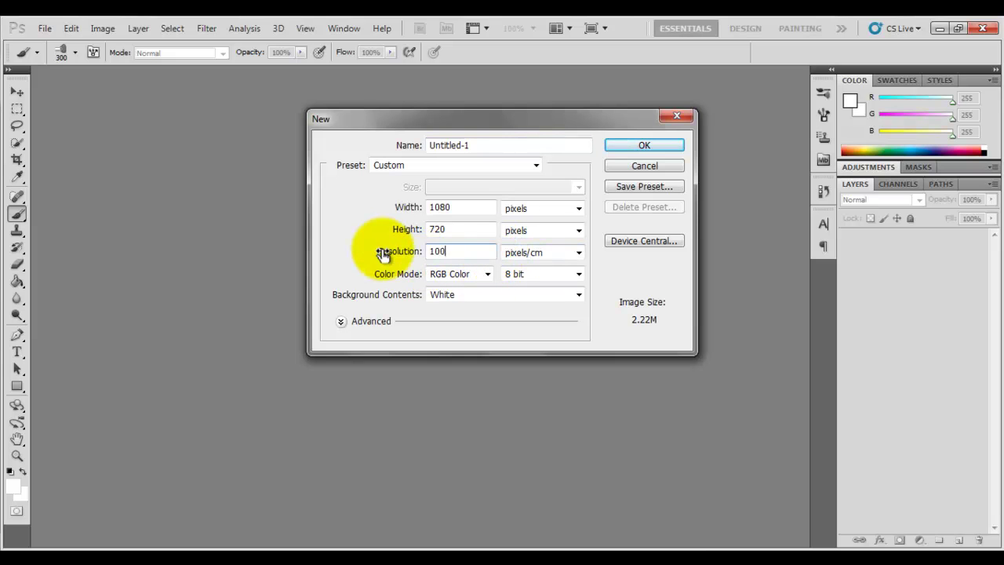
click(663, 144)
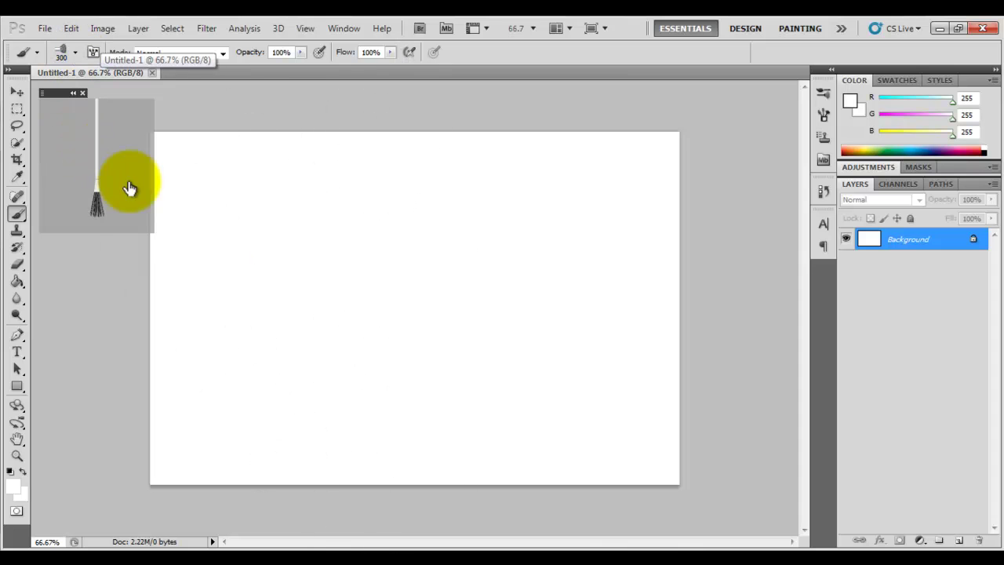
Step: Load the Euphoria_Brushes_By_ShiftyJ ABR file from the Photoshop brushes folder into the brush presets
click(76, 52)
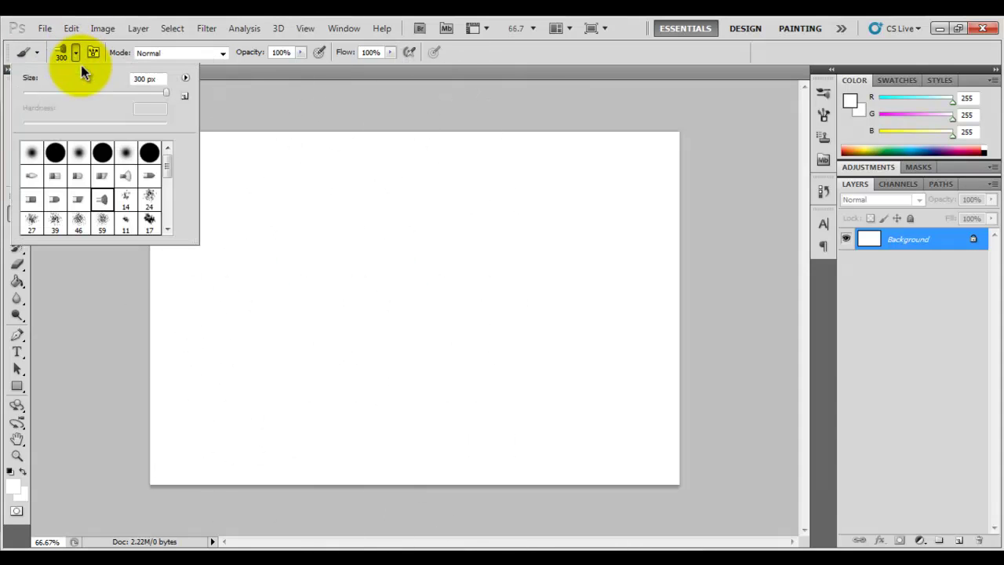
mouse_move(160, 172)
mouse_down()
mouse_move(172, 210)
mouse_move(169, 153)
mouse_up()
click(185, 77)
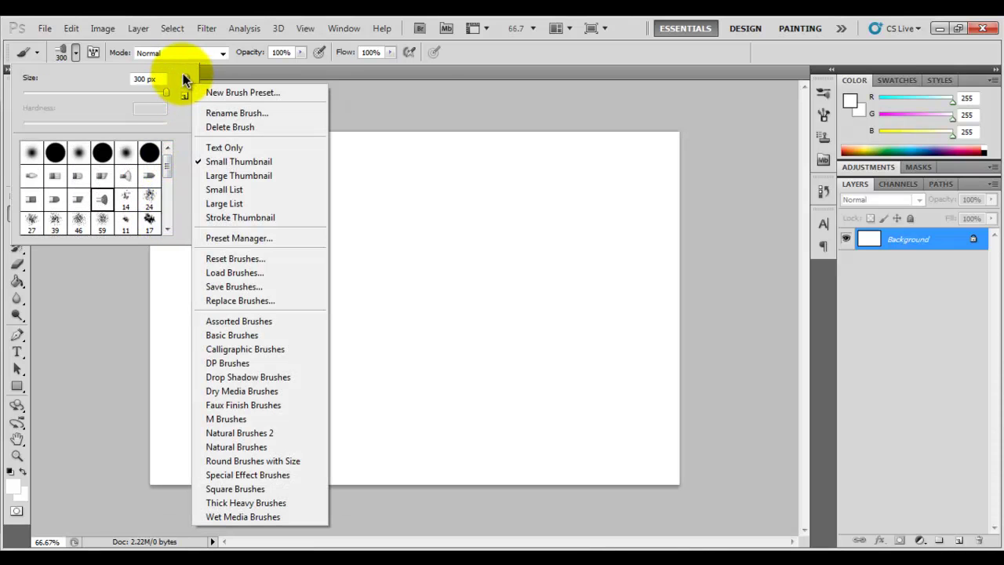
click(293, 273)
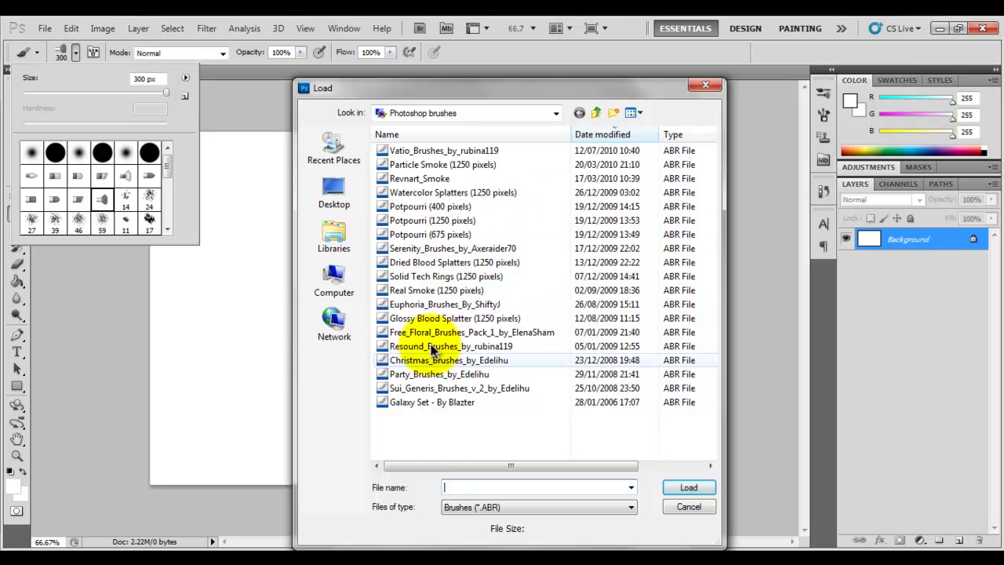
click(449, 305)
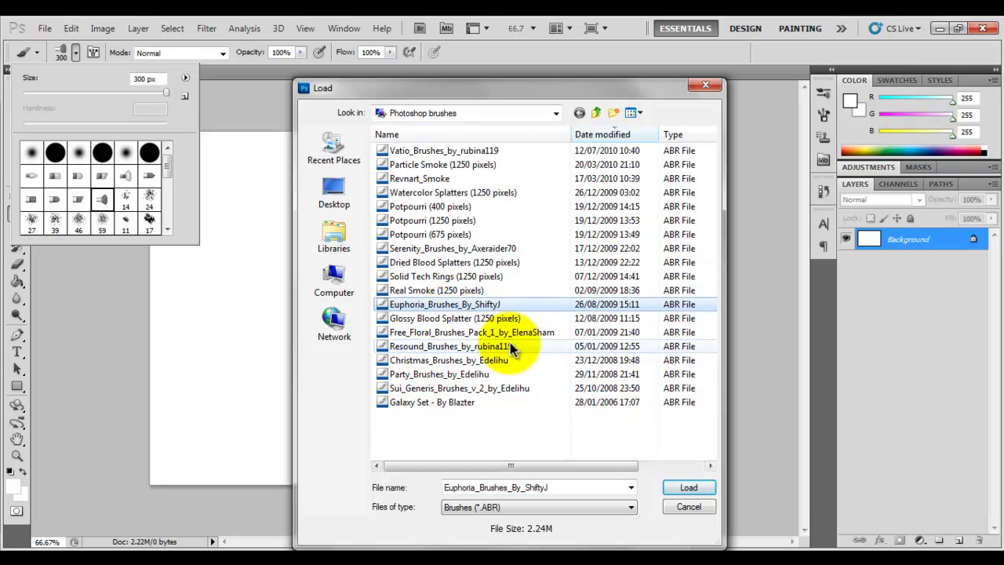
click(692, 490)
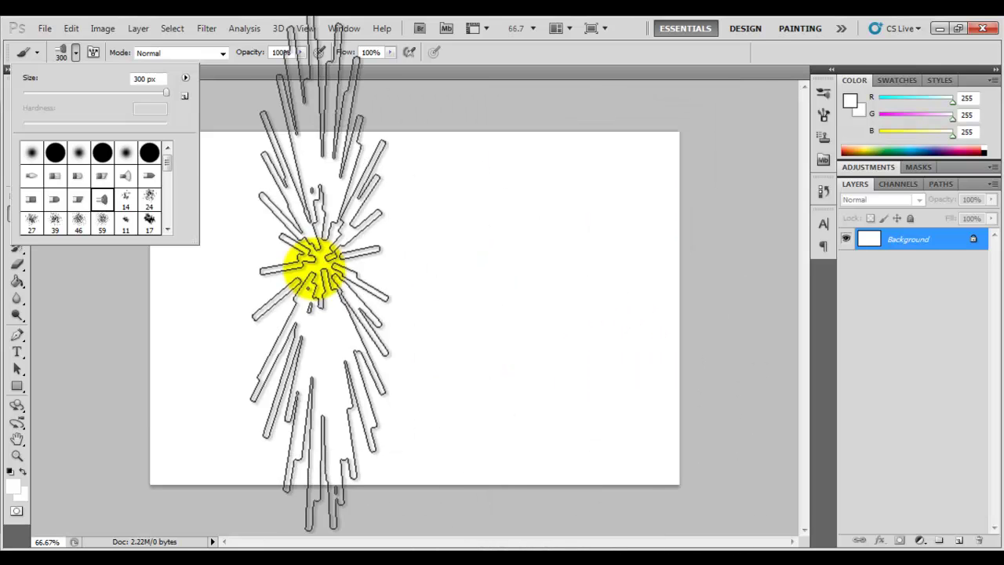
Step: Look through the brush preset options and browse to the newly loaded brushes at the end of the list
click(186, 78)
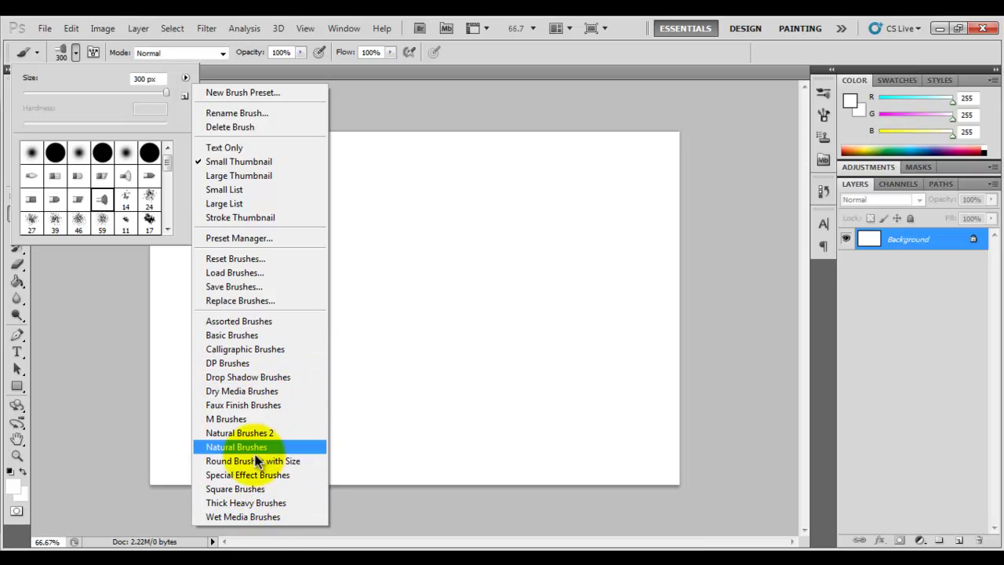
click(168, 162)
drag(168, 162, 171, 225)
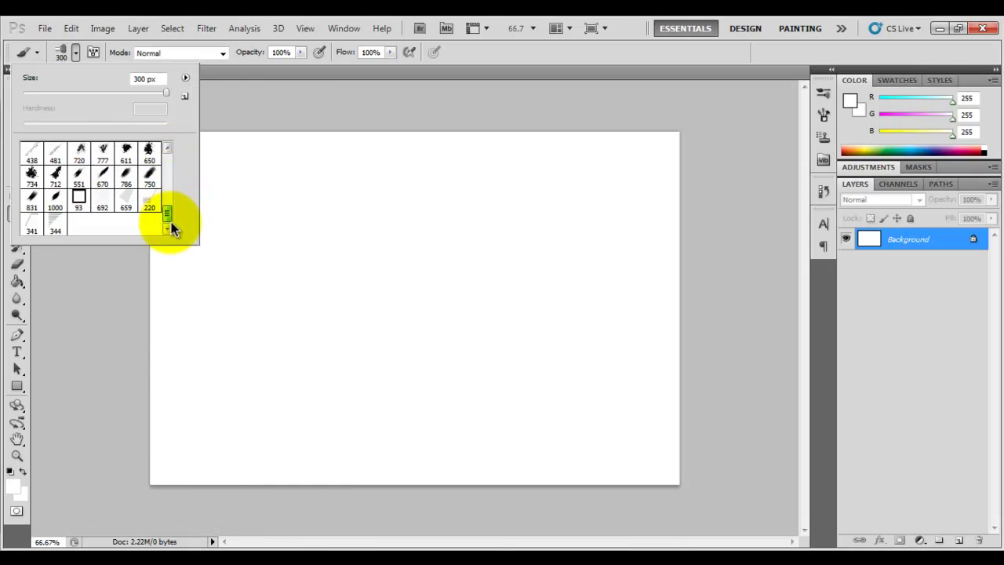
click(75, 549)
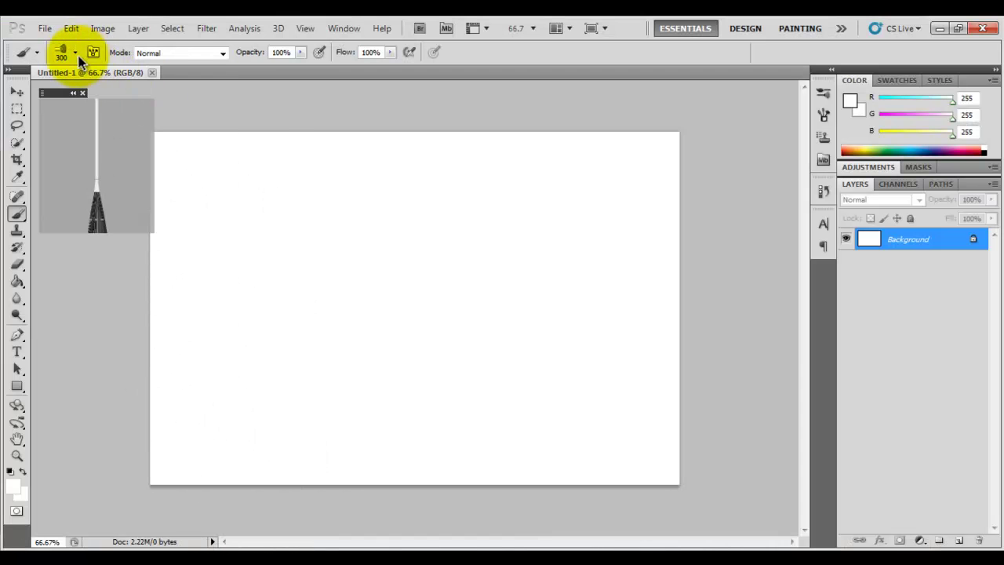
Step: Preview several of the newly loaded brushes over the canvas, including the 344, 720, 220 and 659 px ones
click(77, 54)
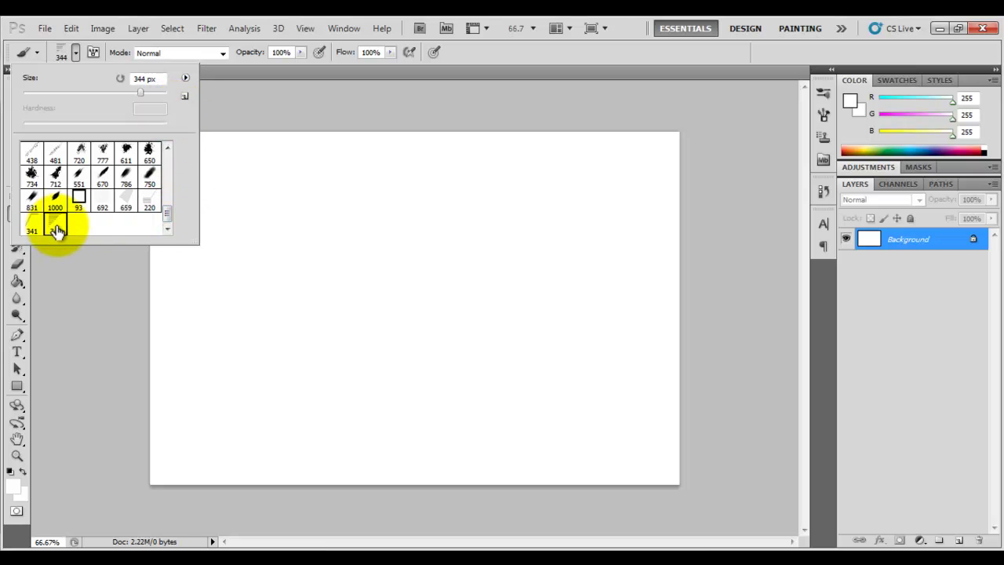
scroll(168, 149, up, 3)
click(167, 148)
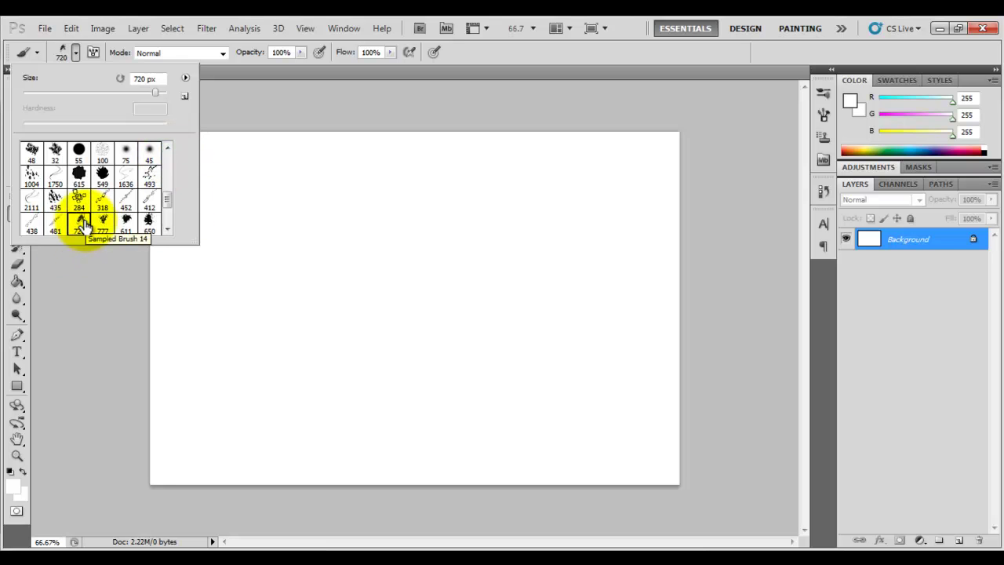
drag(171, 203, 169, 229)
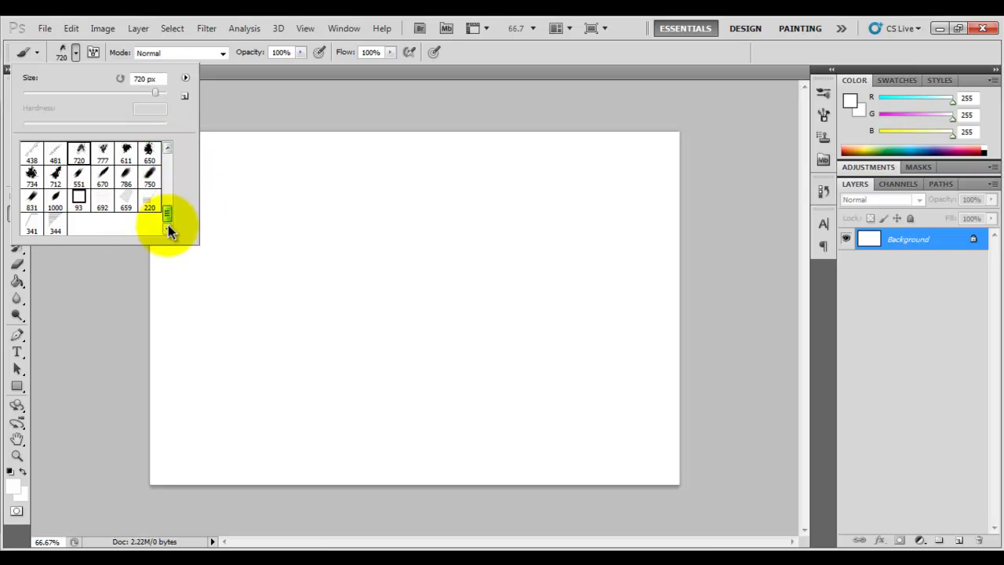
click(55, 226)
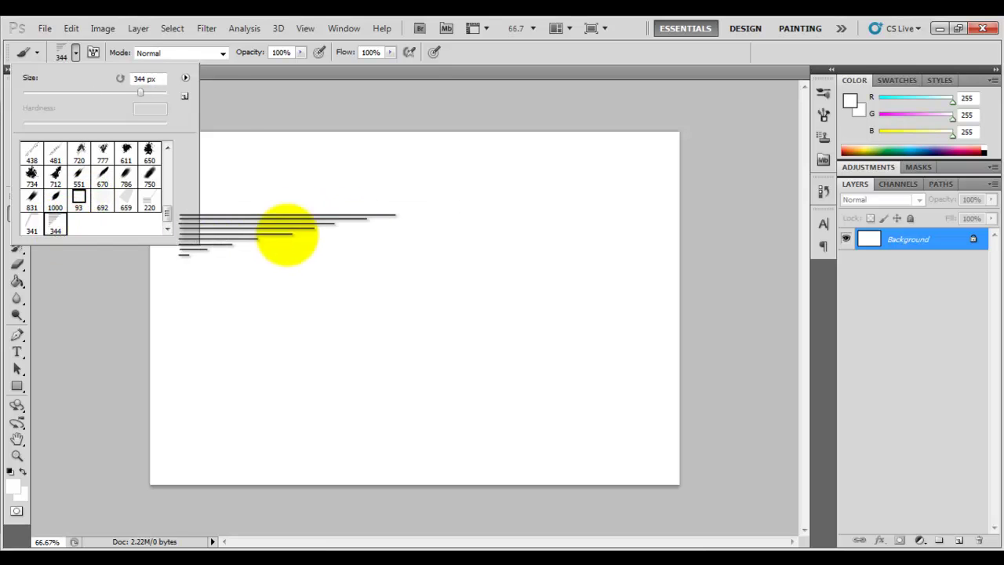
click(149, 201)
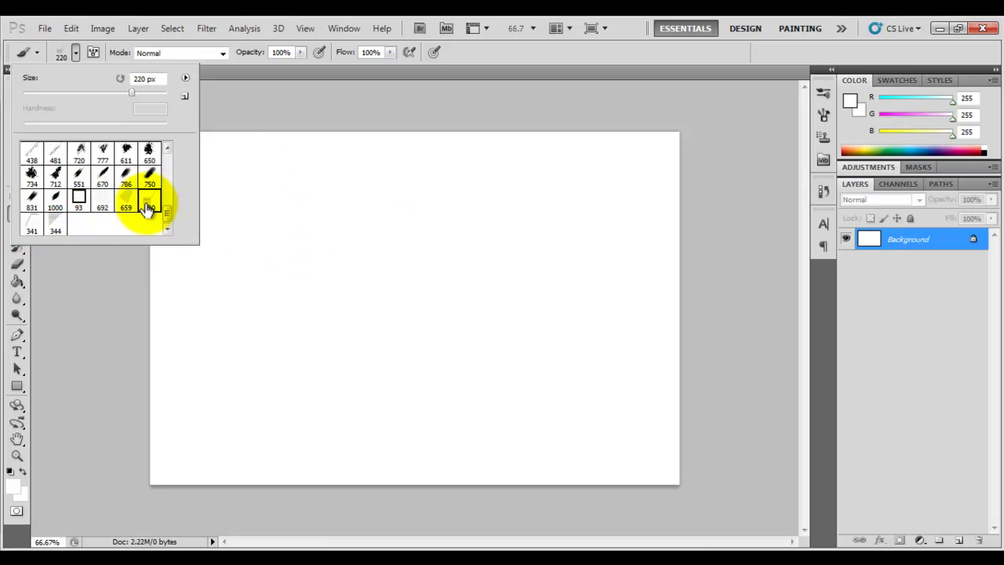
click(126, 200)
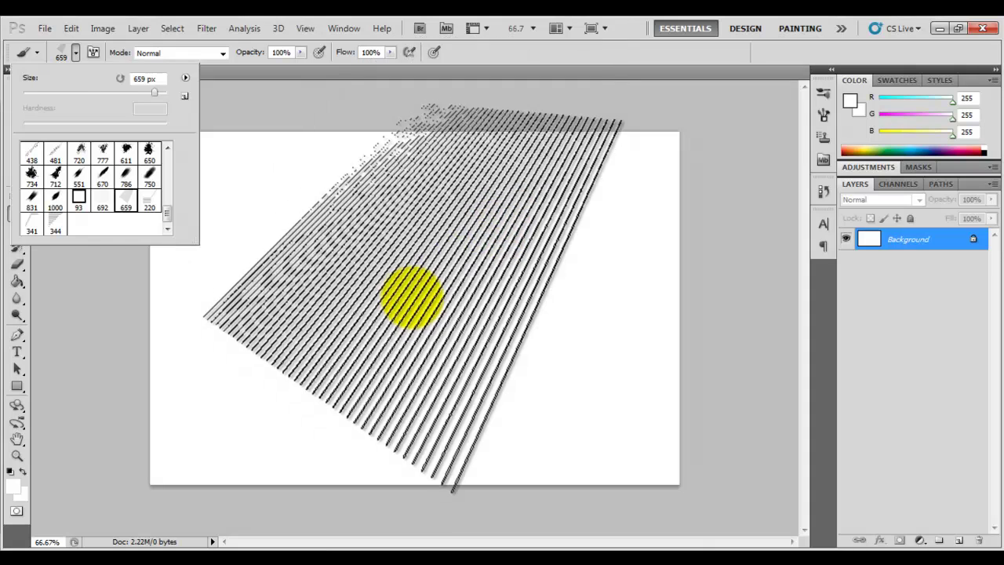
Step: Choose the 611 px splatter brush from the loaded set and close the brush picker
click(31, 201)
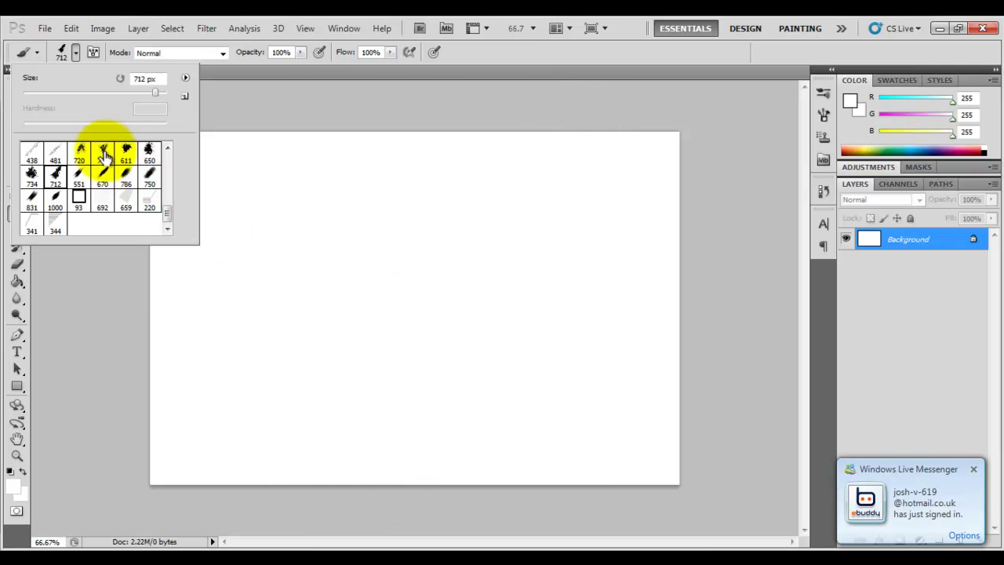
click(118, 155)
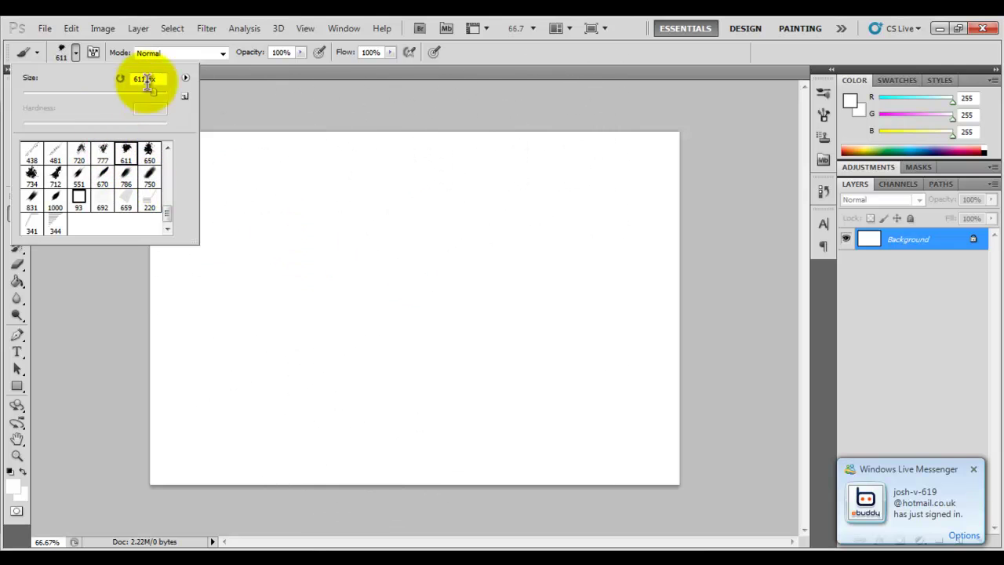
click(76, 54)
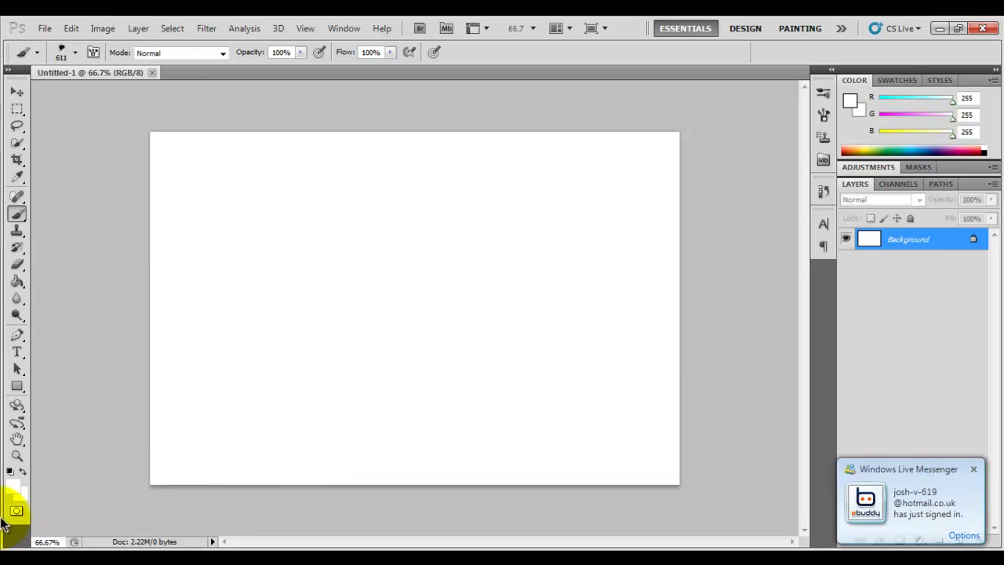
Step: Set the foreground colour to a dark red with RGB values 182, 19, 19
click(18, 491)
click(517, 152)
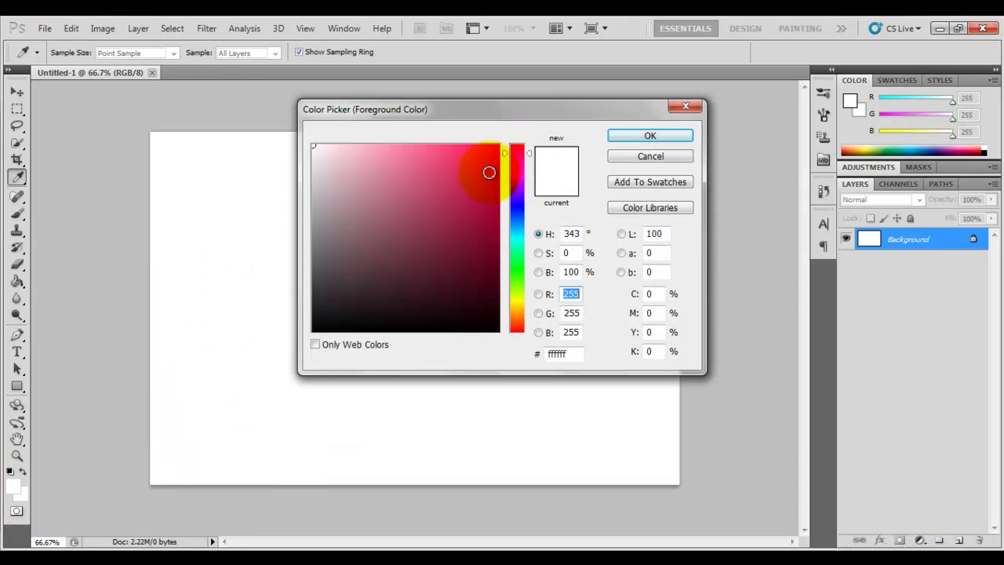
click(483, 191)
drag(516, 165, 515, 145)
click(484, 212)
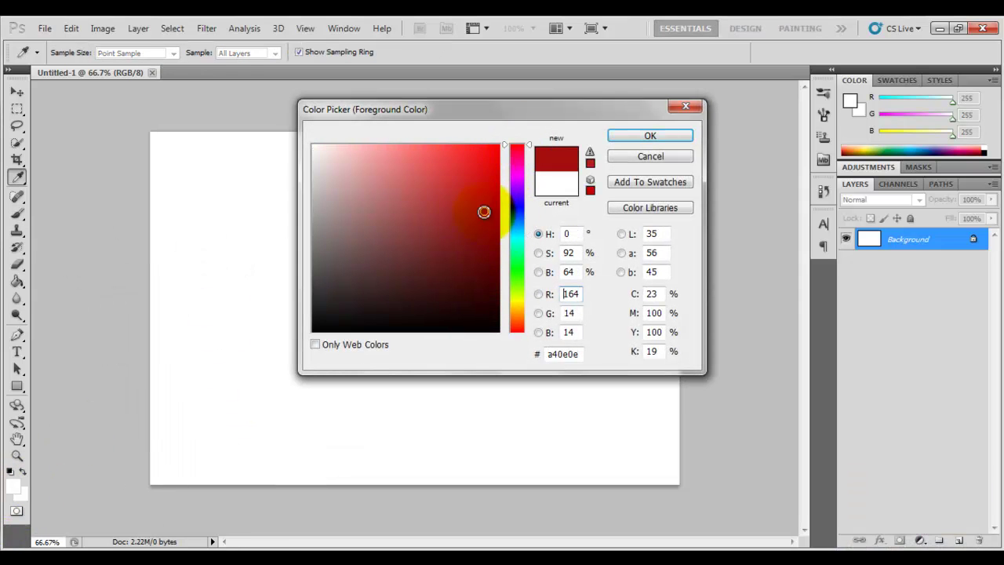
click(651, 136)
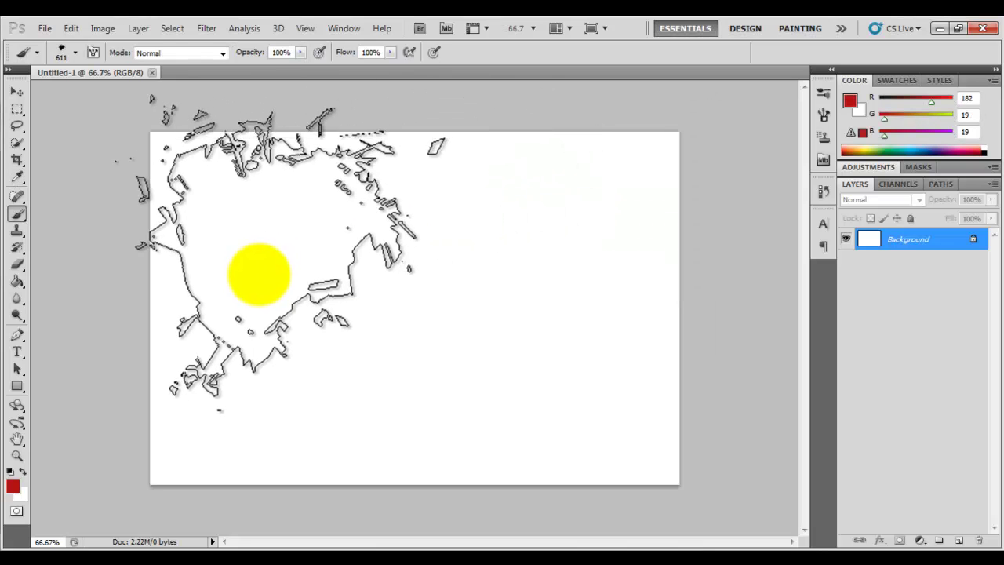
Step: Set the brush size to 500 px and stamp one red splatter in the upper-left area of the canvas
key(bracketleft)
key(bracketleft)
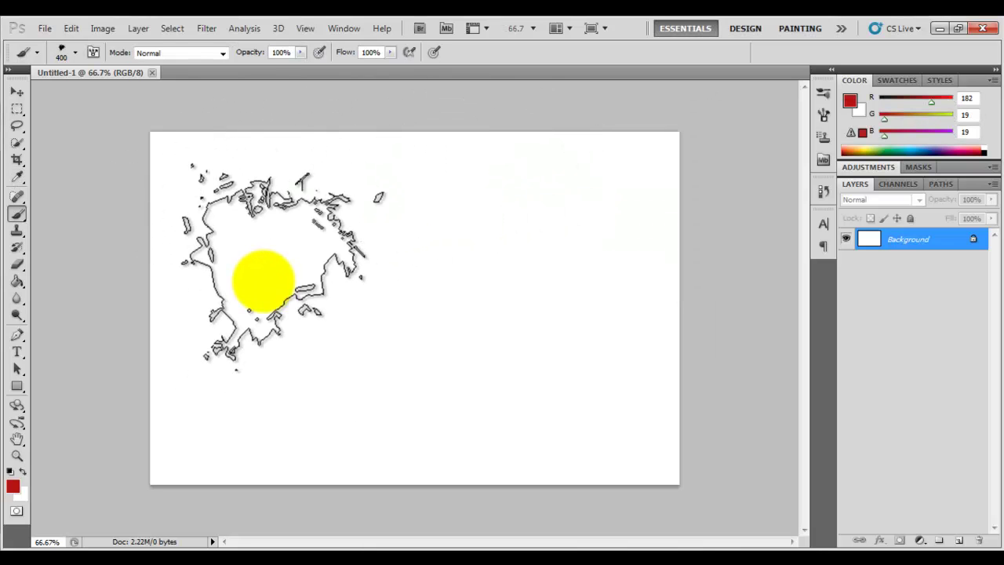
key(bracketright)
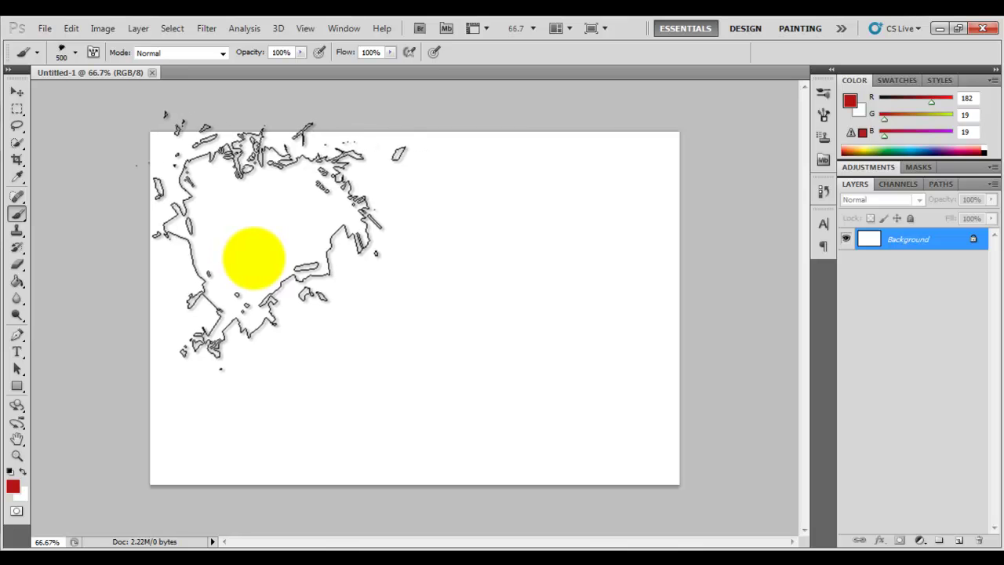
click(246, 252)
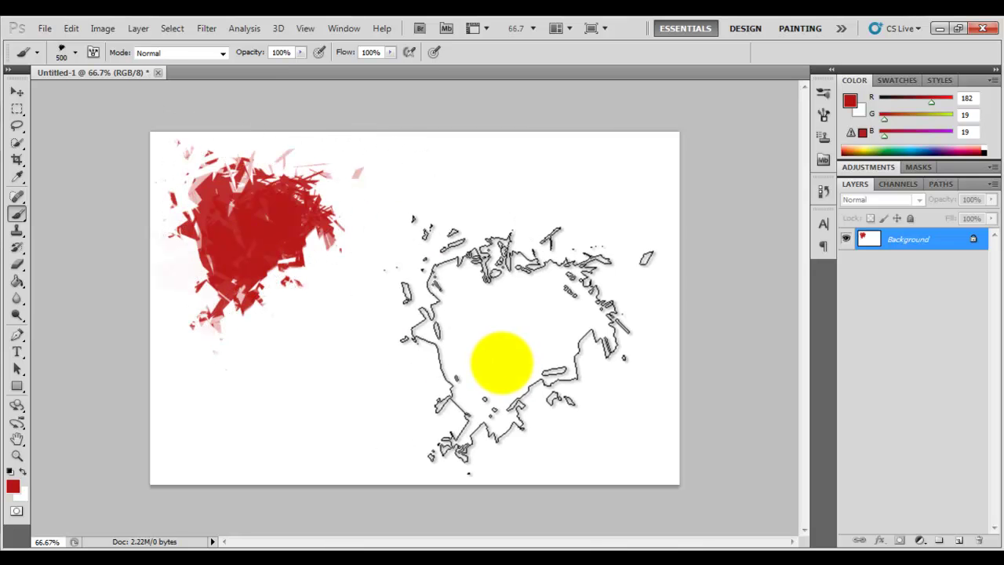
Step: Choose the 344 px line brush from the loaded set and rotate its brush tip to an angle of 90°
click(76, 55)
click(55, 225)
click(74, 53)
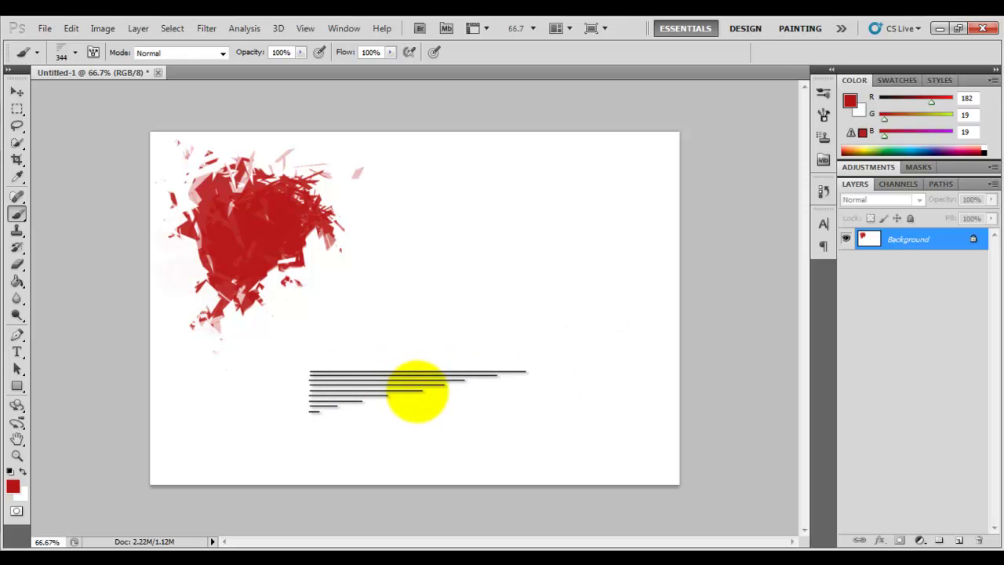
click(824, 92)
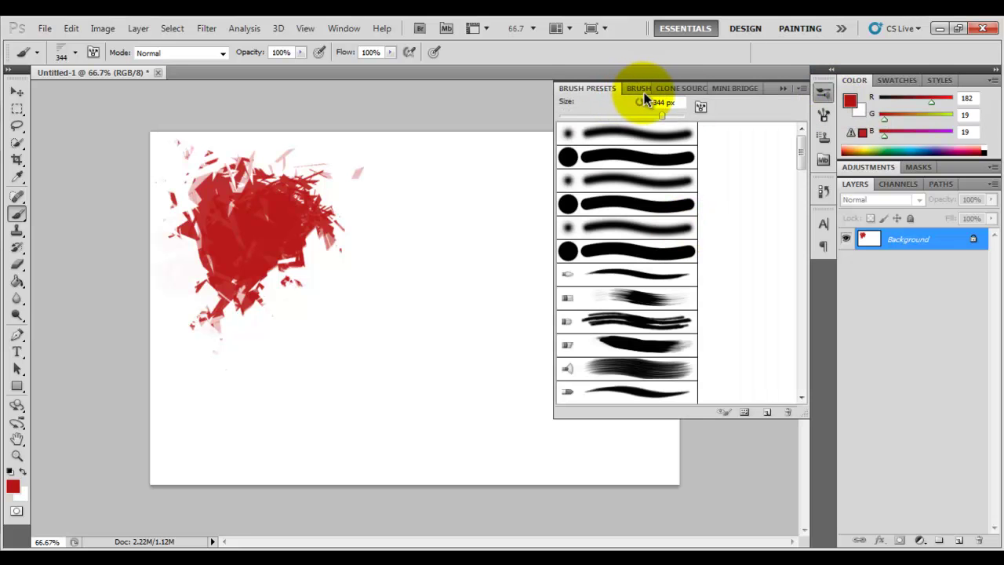
click(638, 89)
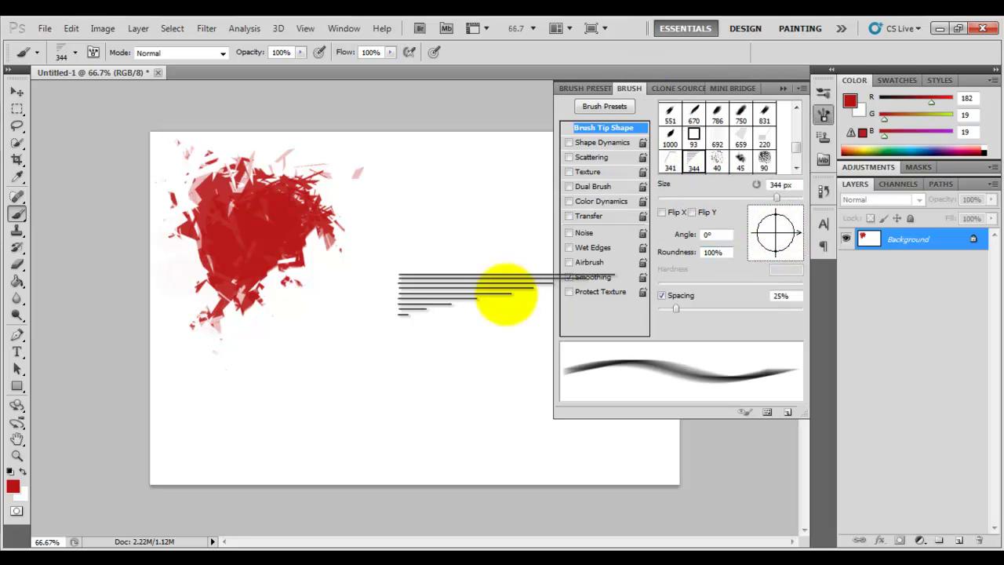
drag(799, 239, 785, 221)
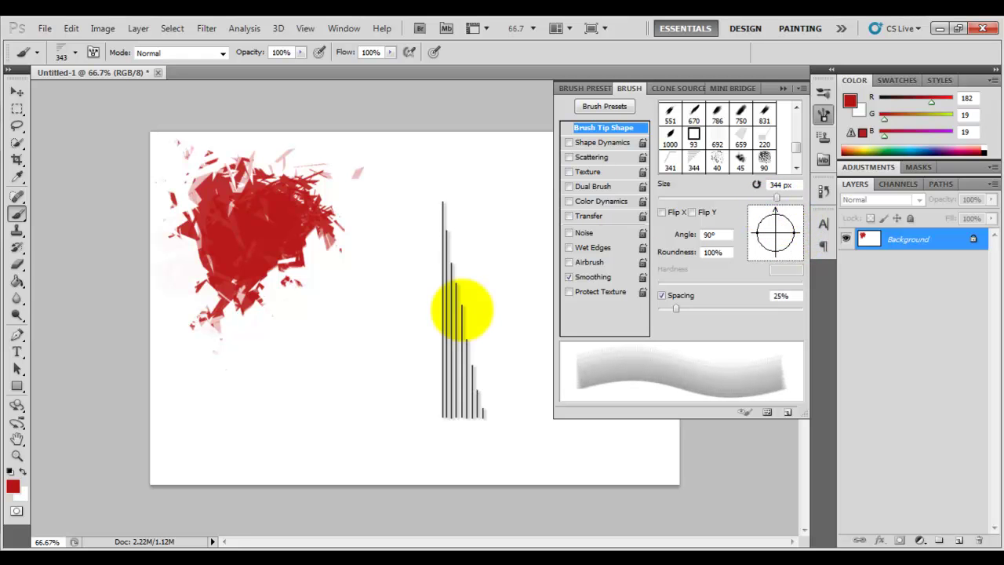
click(823, 113)
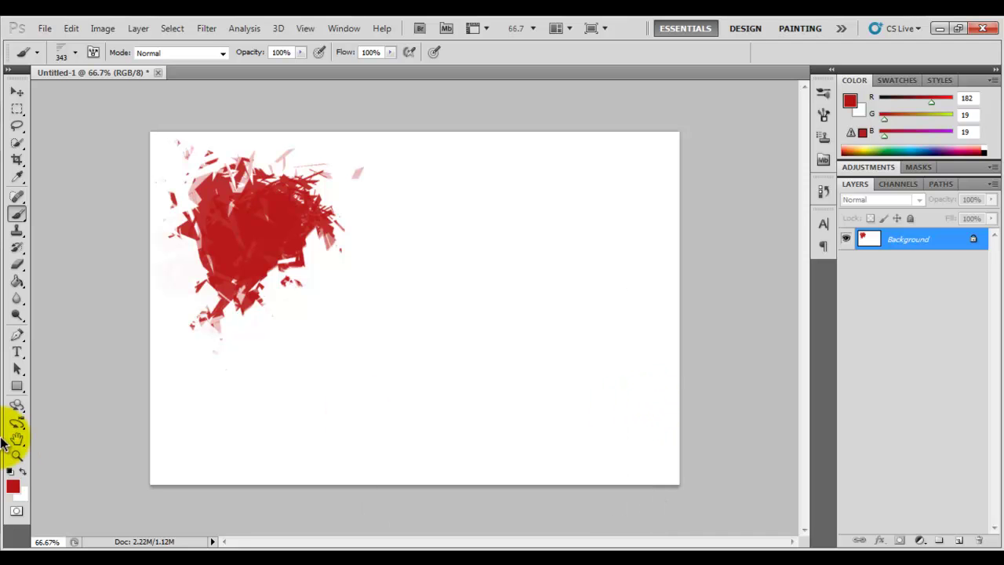
Step: Set the foreground colour to RGB 138, 15, 15 and stamp the vertical line brush several times along the canvas's lower-right edge
click(13, 486)
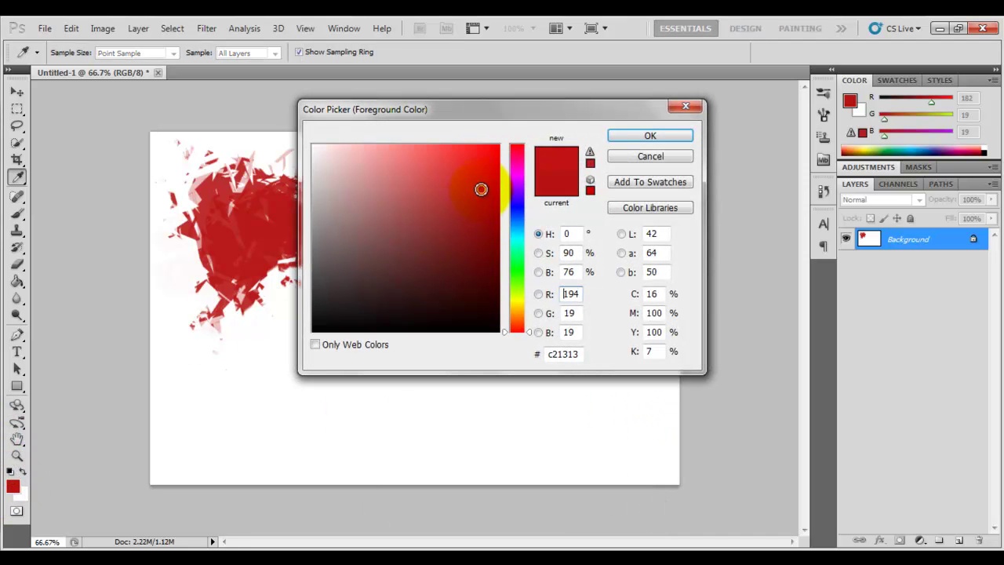
click(653, 136)
click(643, 403)
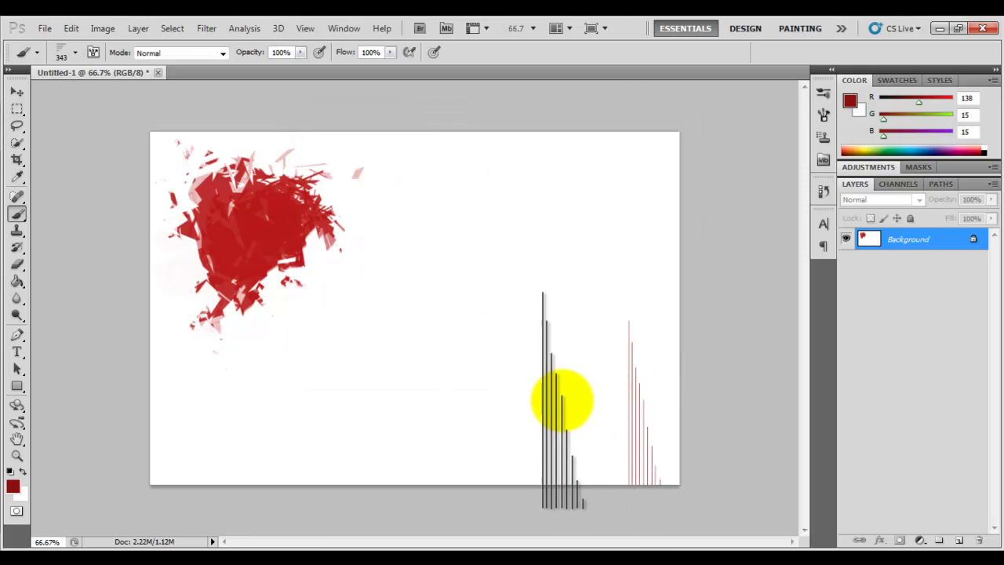
click(618, 469)
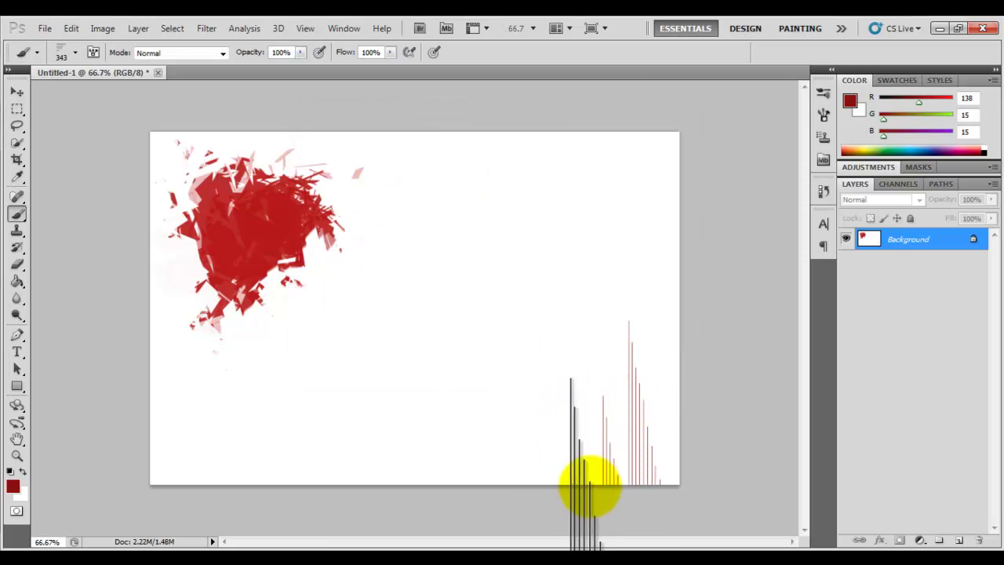
click(573, 475)
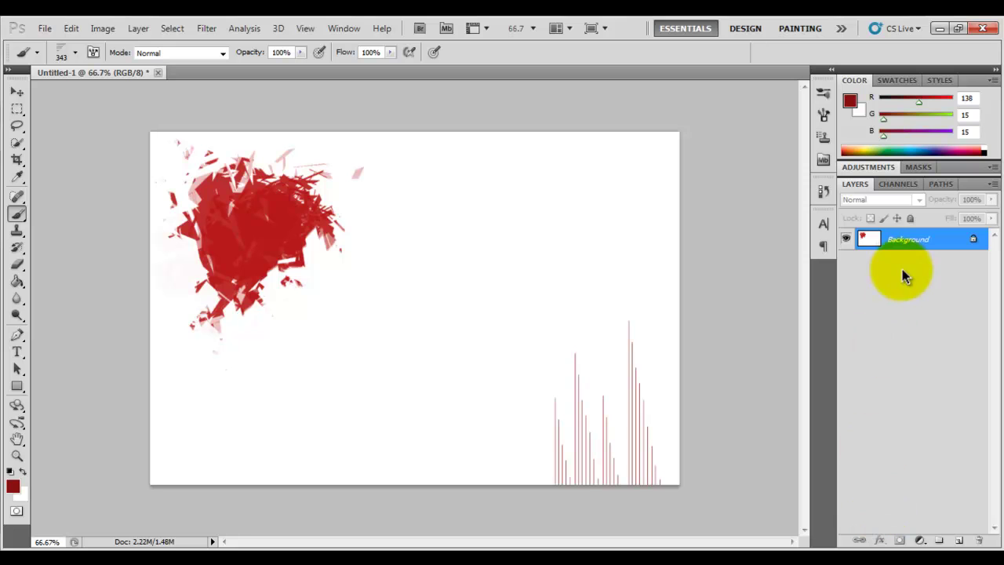
Step: Add a new layer, choose the 93 px square frame brush and enlarge it to 400 px
click(959, 541)
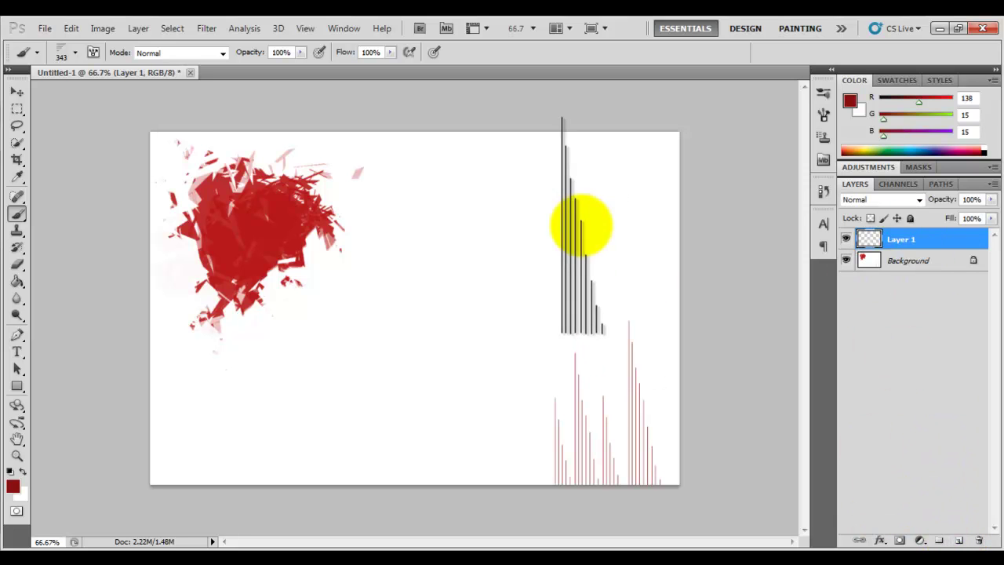
click(73, 57)
click(78, 198)
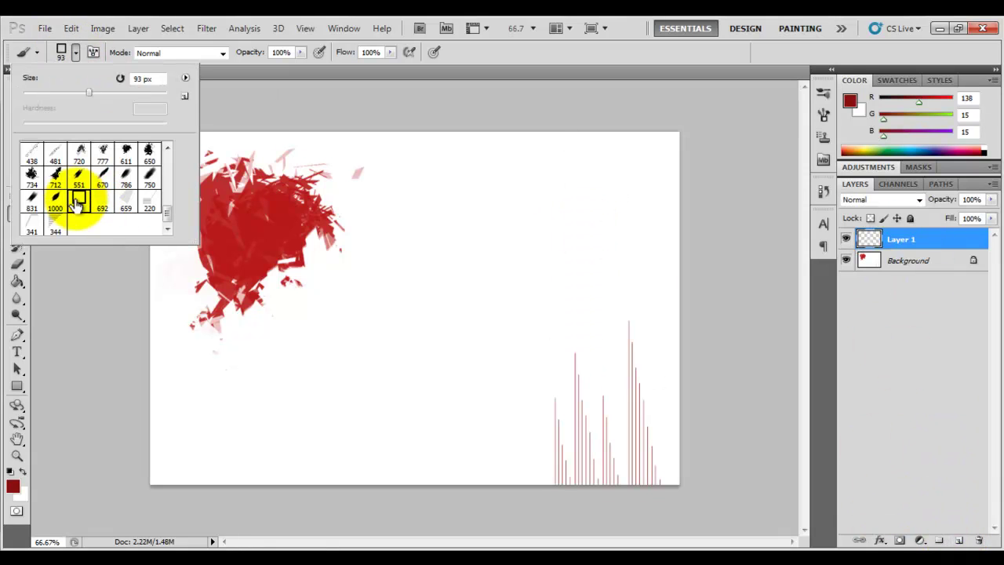
click(73, 56)
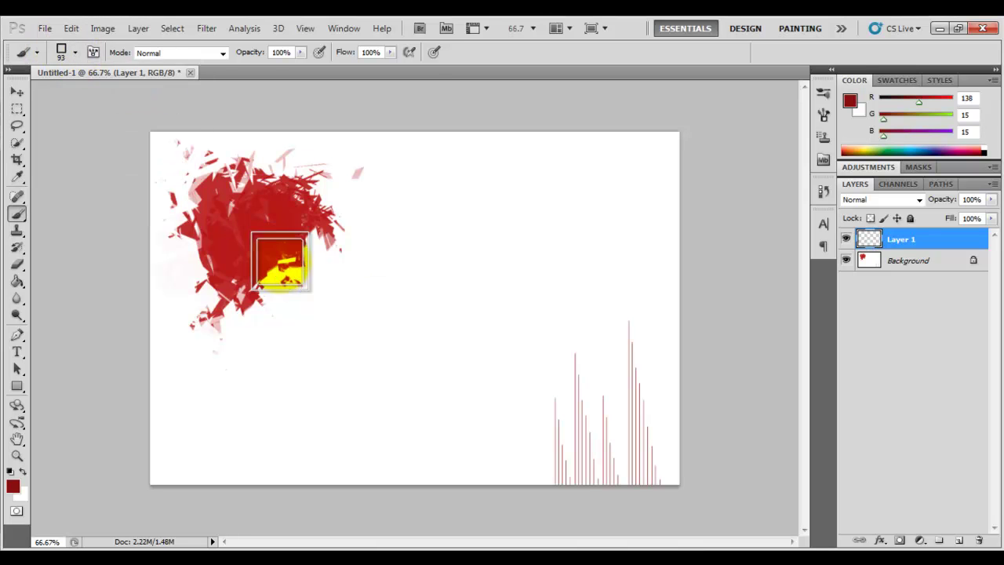
key(bracketright)
key(bracketright)
key(bracketright)
key(bracketright)
key(bracketright)
key(bracketright)
key(bracketright)
key(bracketright)
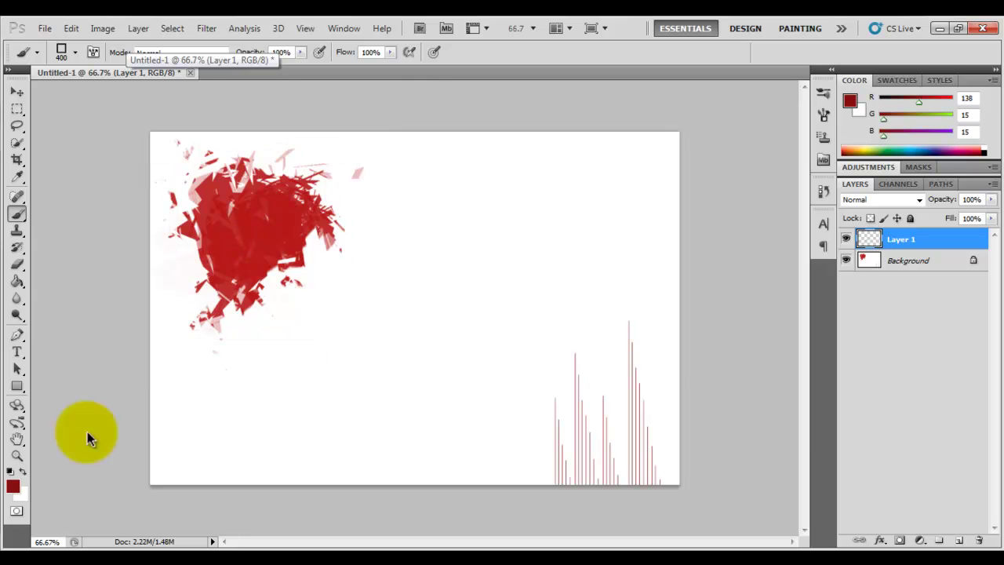
Step: Set the foreground colour to a very dark red, RGB 62, 4, 4, and stamp the square frame around the red splatter
click(16, 483)
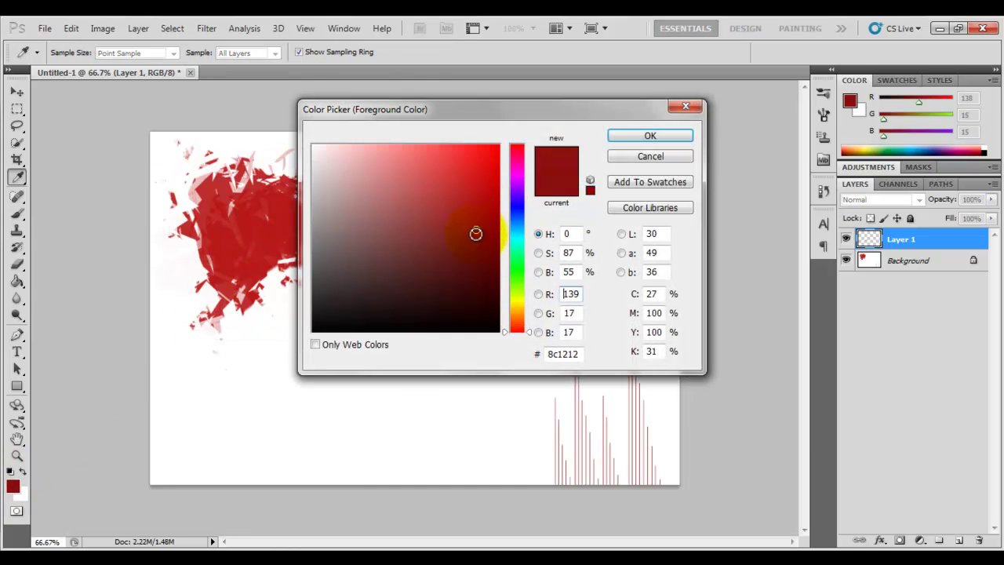
click(488, 287)
click(650, 136)
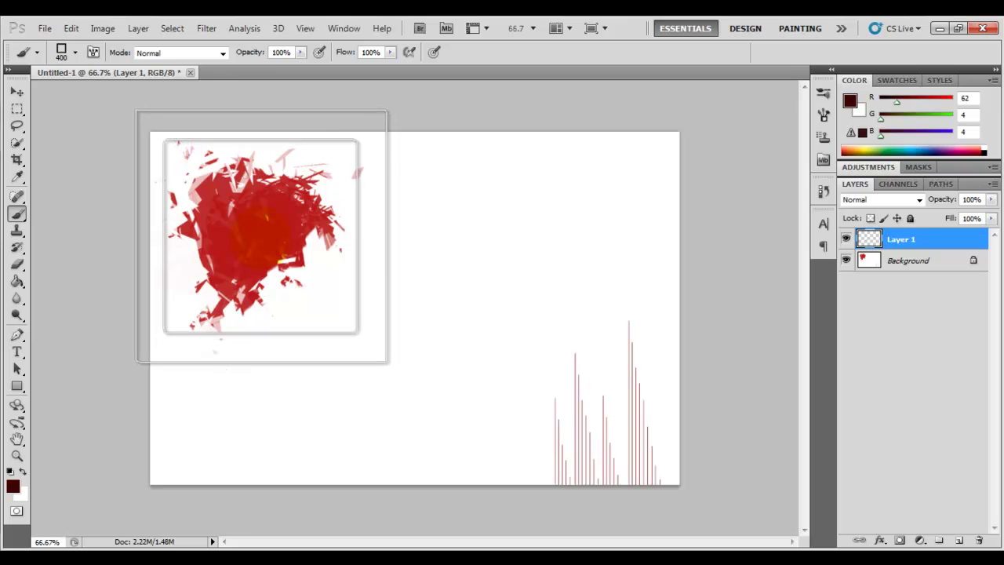
click(261, 236)
Step: Convert the locked Background into a regular layer named Layer 0
drag(919, 245, 923, 276)
click(927, 262)
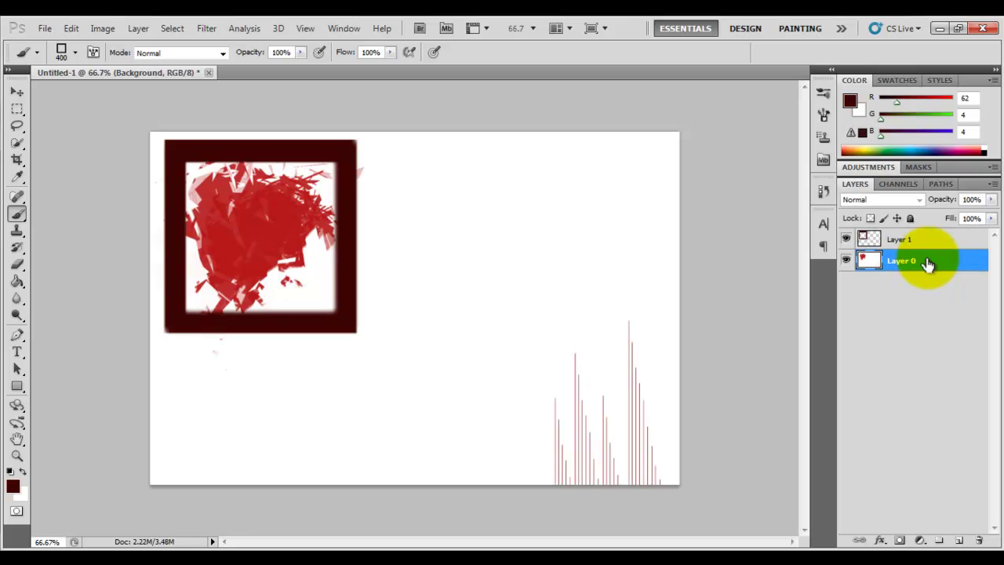
Step: Move Layer 1 beneath Layer 0 and return it to the top of the layer stack
drag(917, 248, 912, 275)
click(898, 245)
click(905, 264)
drag(905, 265, 905, 241)
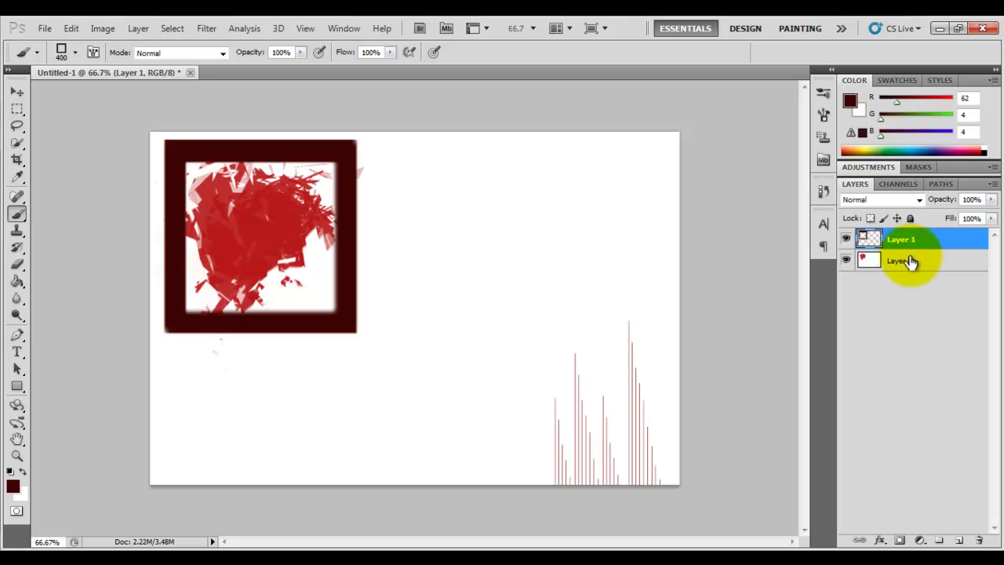
mouse_move(912, 247)
mouse_down()
mouse_move(907, 264)
mouse_move(920, 244)
mouse_up()
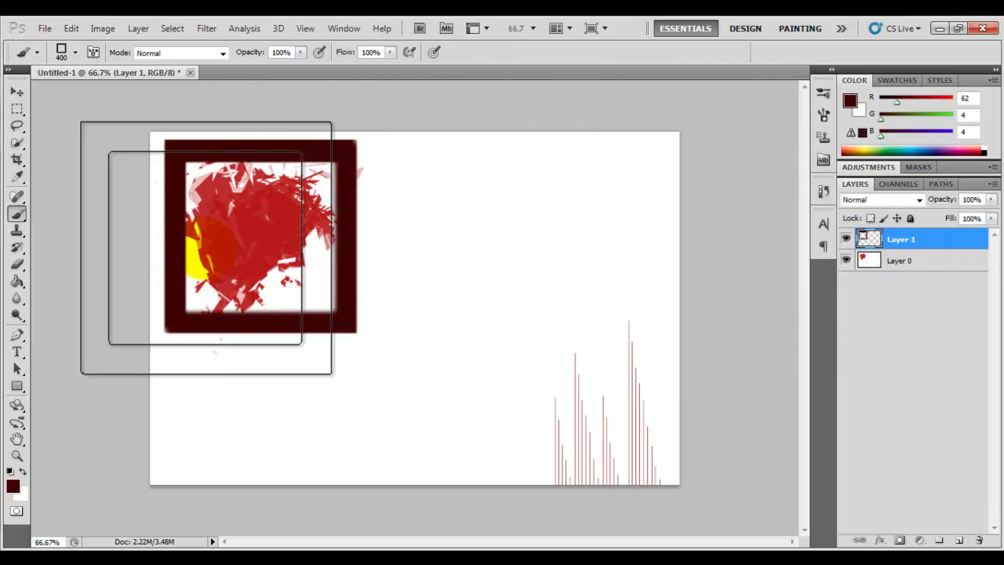
Step: Open Layer 1's blending options and enable an Outer Glow in white (ffffff), leaving Inner Shadow off
click(842, 222)
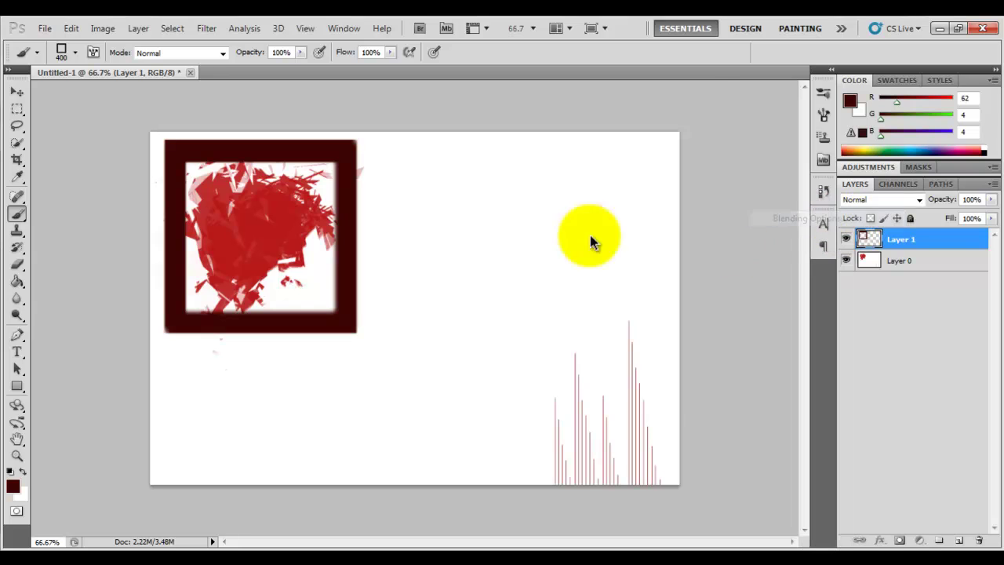
click(339, 166)
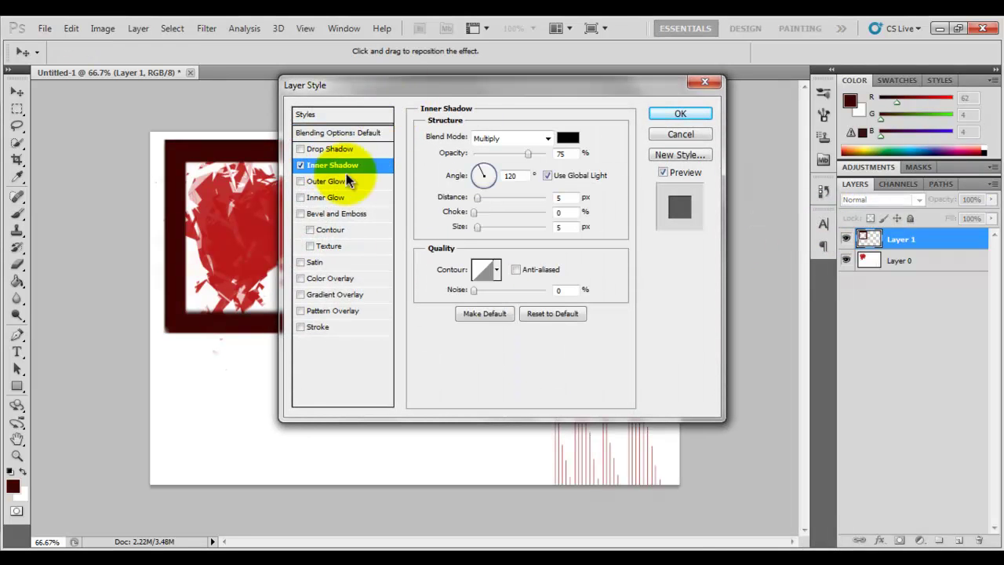
click(300, 164)
click(357, 182)
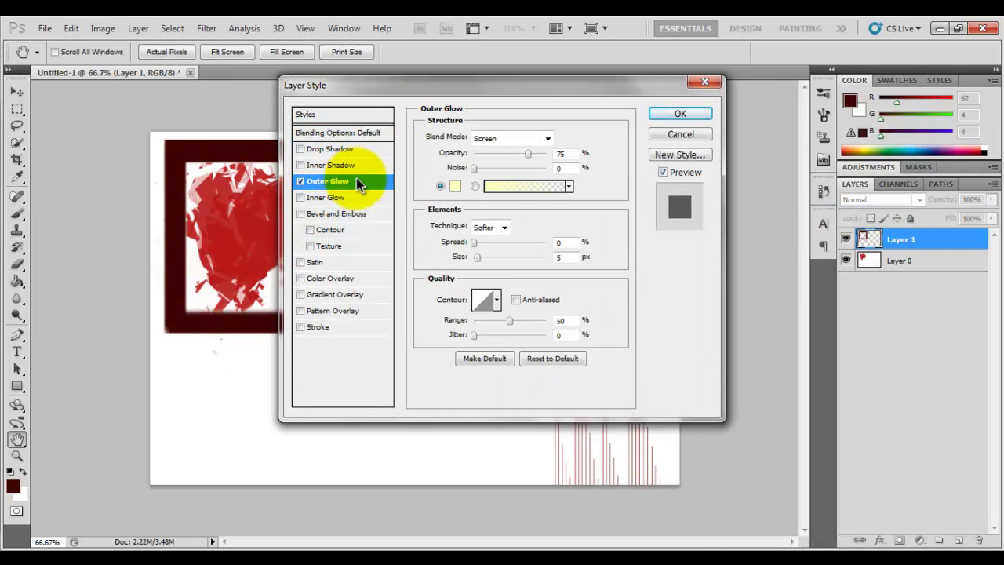
click(455, 186)
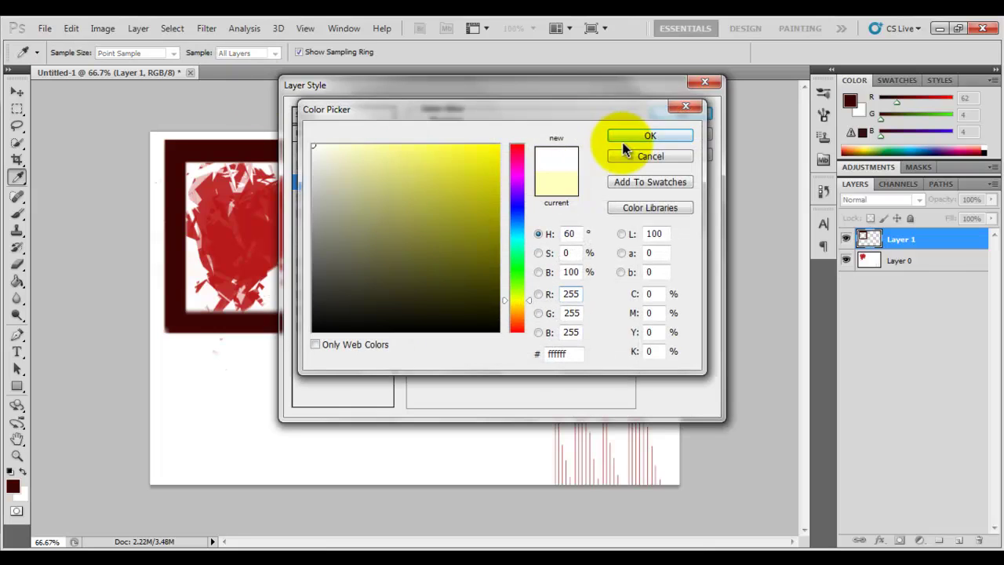
click(637, 135)
Step: Apply the Outer Glow with Precise technique, 19% spread, 29 px size, Normal blend mode and 46% opacity
drag(475, 244, 554, 246)
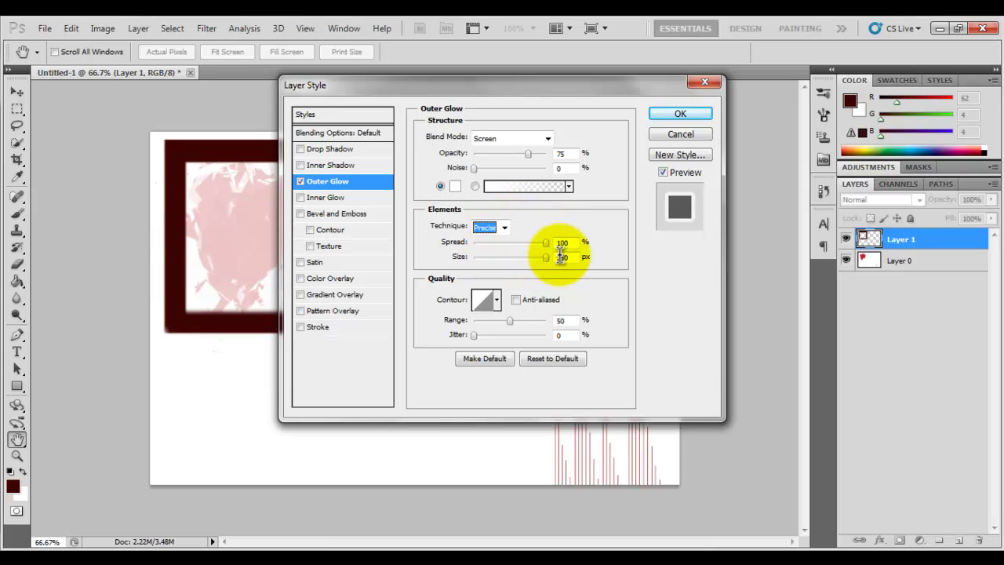
drag(544, 243, 489, 242)
drag(547, 257, 490, 257)
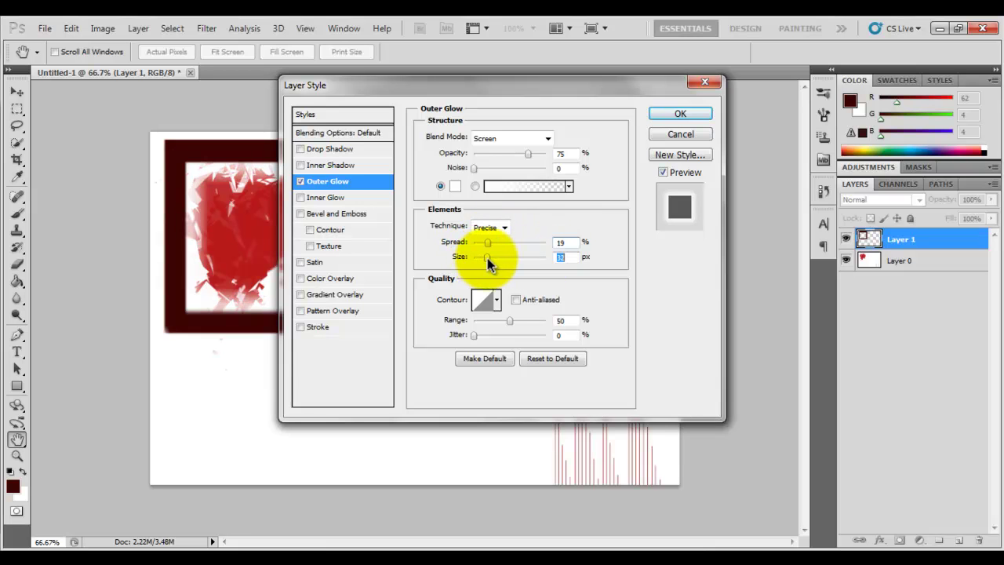
drag(529, 157, 506, 153)
click(544, 139)
click(543, 142)
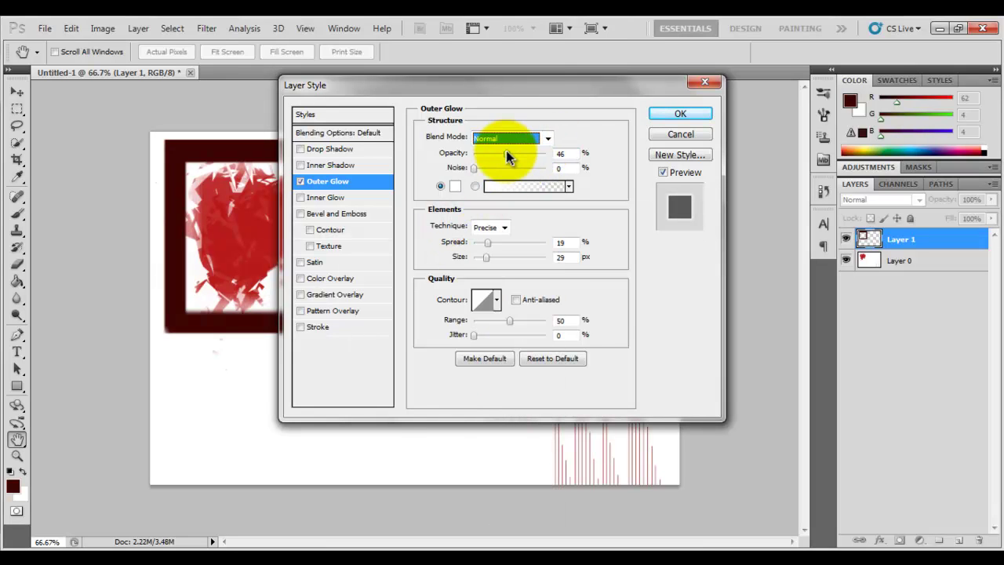
click(671, 116)
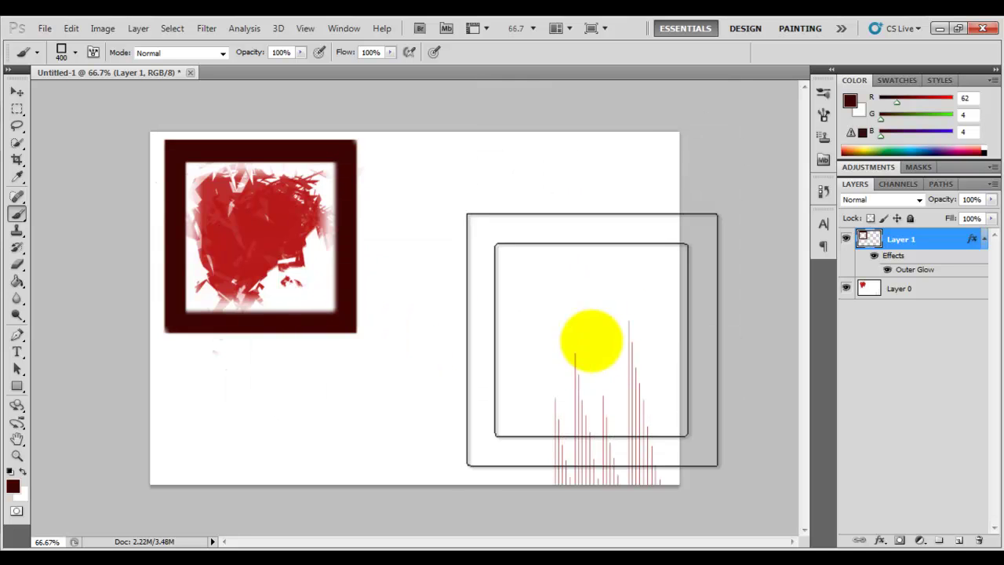
Step: Choose the 670 px diagonal smear brush and stamp it once just beside the square frame
click(76, 54)
click(102, 174)
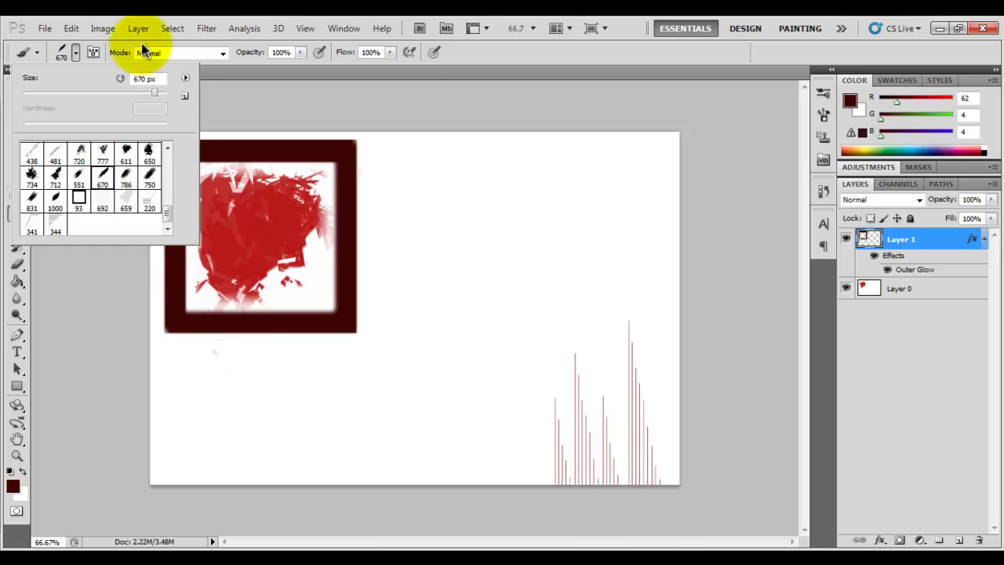
click(76, 55)
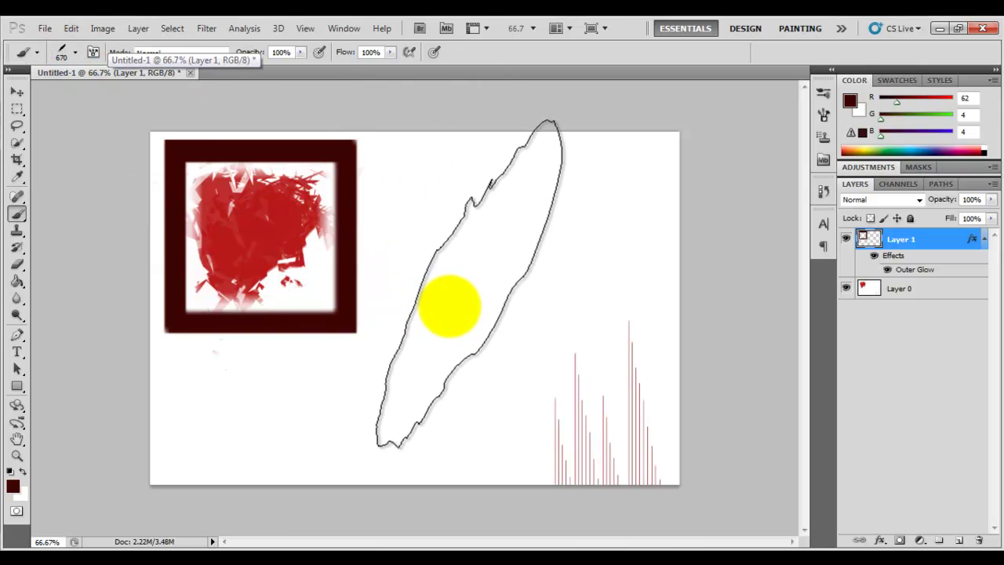
click(387, 312)
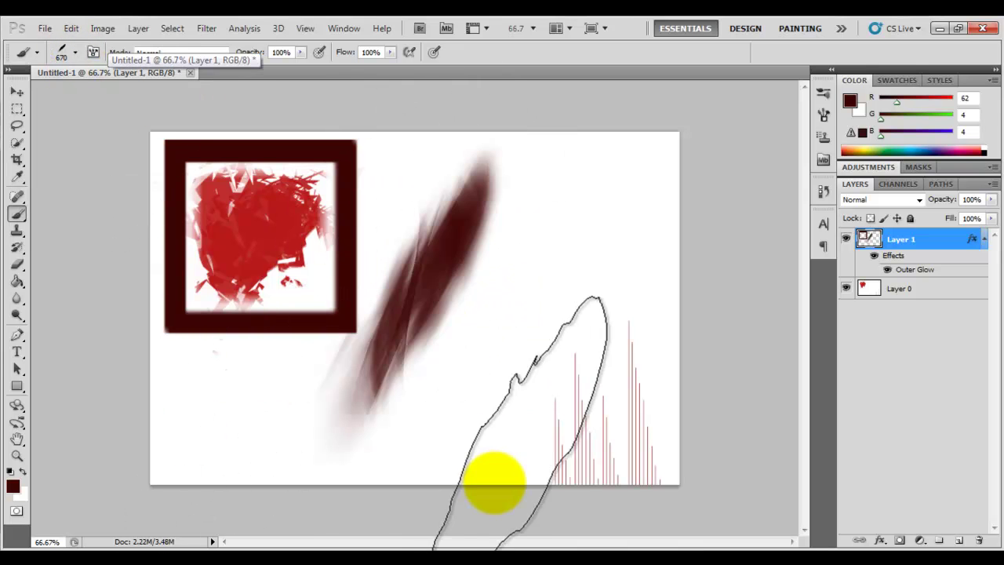
Step: Choose the 220 px line-block brush and stamp it once in the upper-right corner of the canvas
click(76, 53)
click(148, 207)
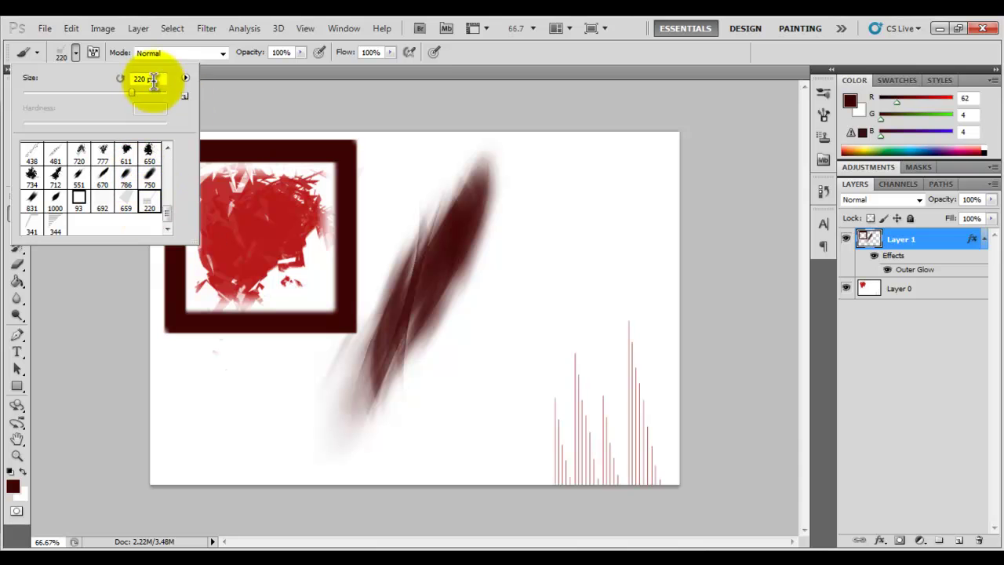
click(77, 53)
click(640, 164)
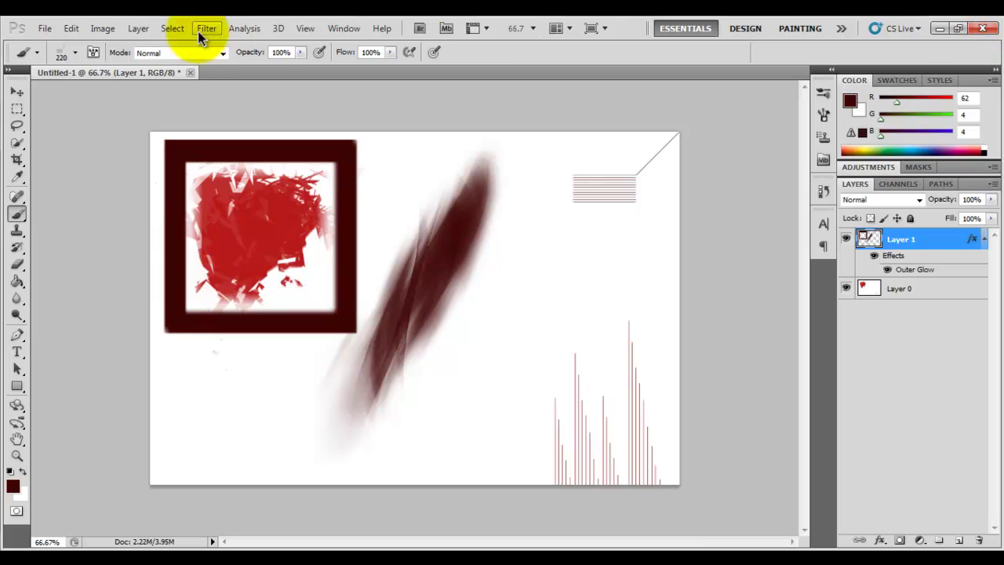
Step: Minimise Photoshop and clear the chat and browser windows to reach the desktop
click(940, 29)
click(934, 23)
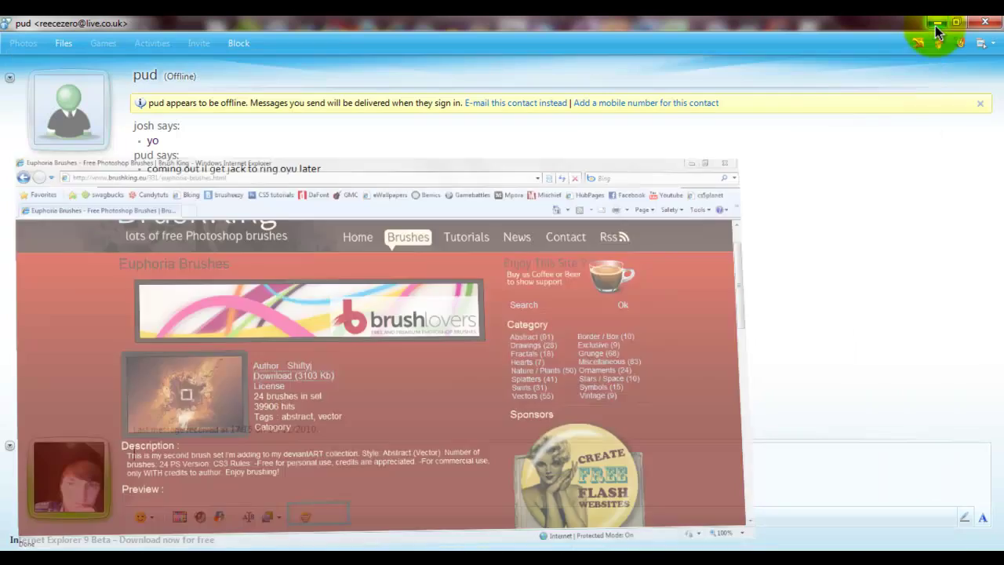
click(986, 22)
click(943, 24)
click(938, 24)
Step: Open the Photoshop edits folder from the desktop dock and go into its Music folder
click(715, 34)
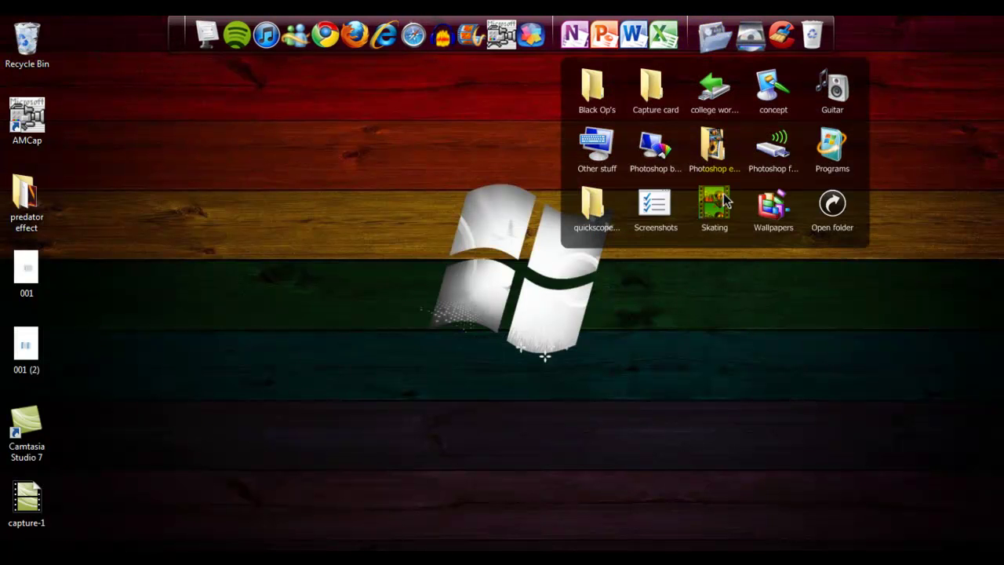
click(704, 172)
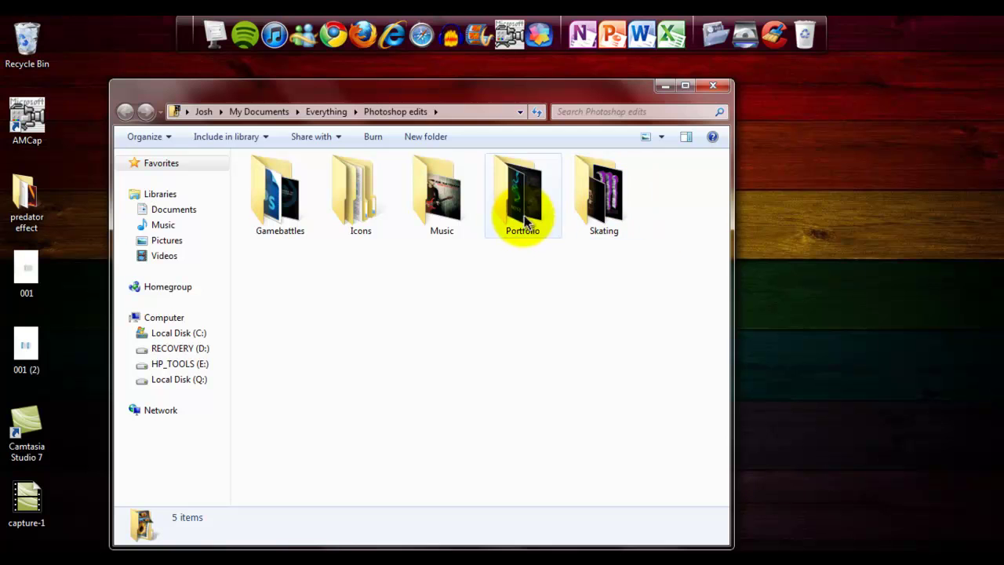
double_click(444, 217)
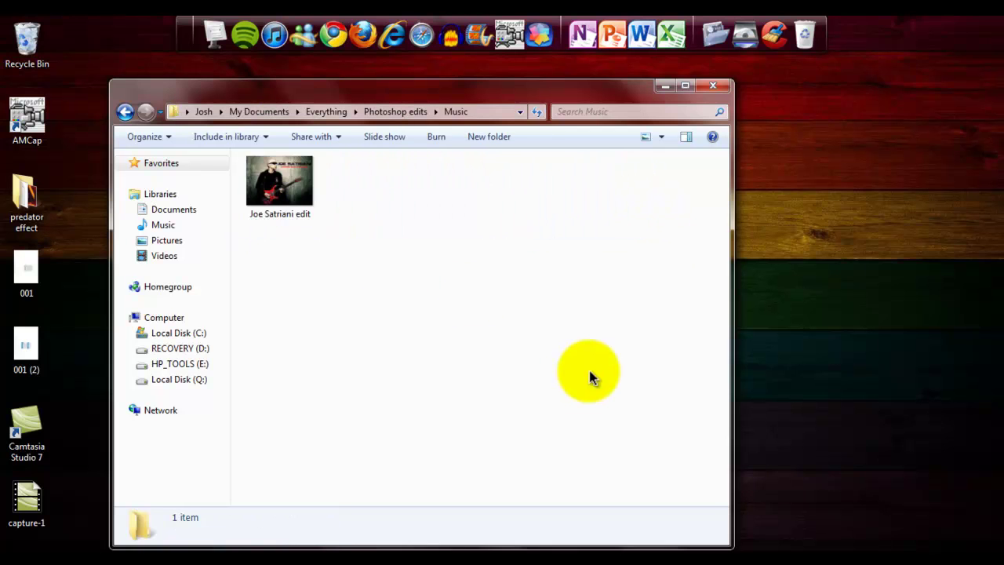
Step: View the Joe Satriani edit image from the Music folder, close it, and return to the Photoshop edits folder
click(280, 179)
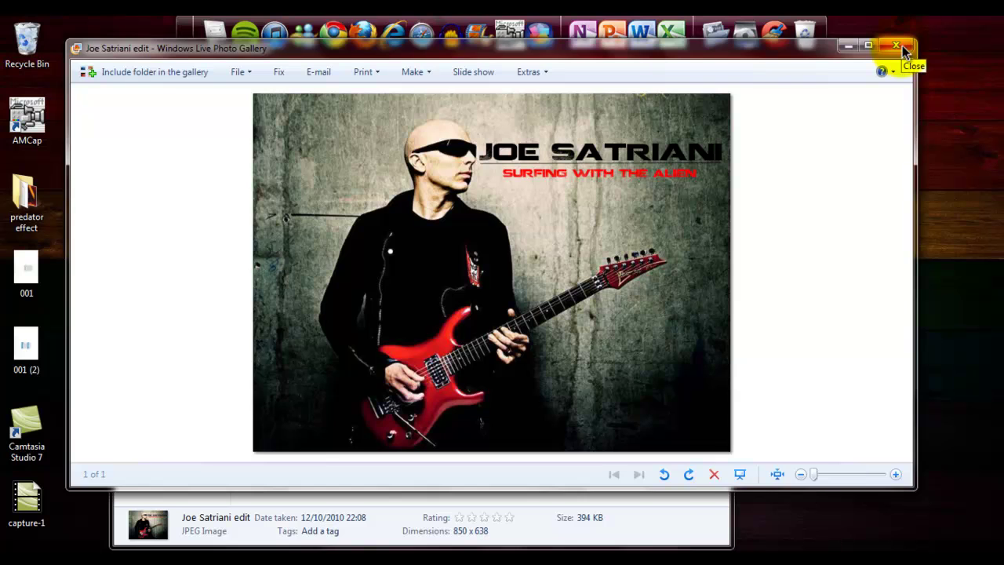
click(904, 48)
click(124, 112)
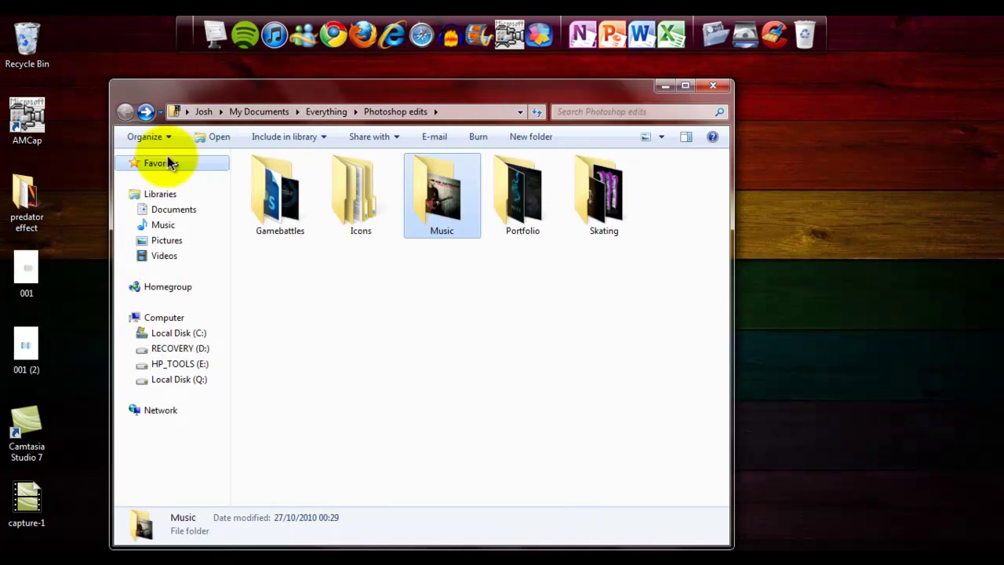
Step: In the Portfolio folder, view the Mist - Portfolio and Acid - Portfolio images one after the other, closing each
double_click(515, 207)
click(376, 203)
double_click(376, 203)
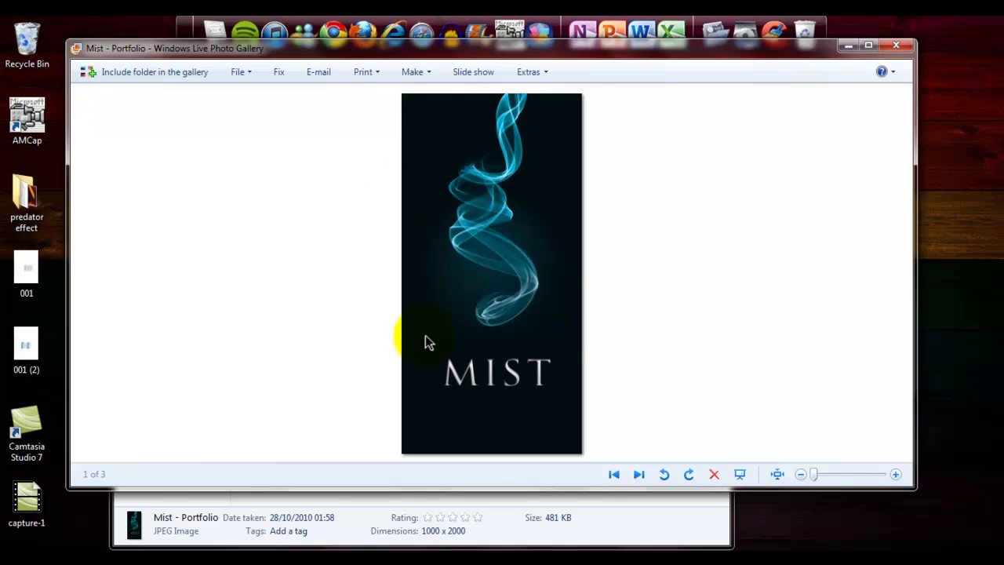
click(896, 44)
double_click(305, 205)
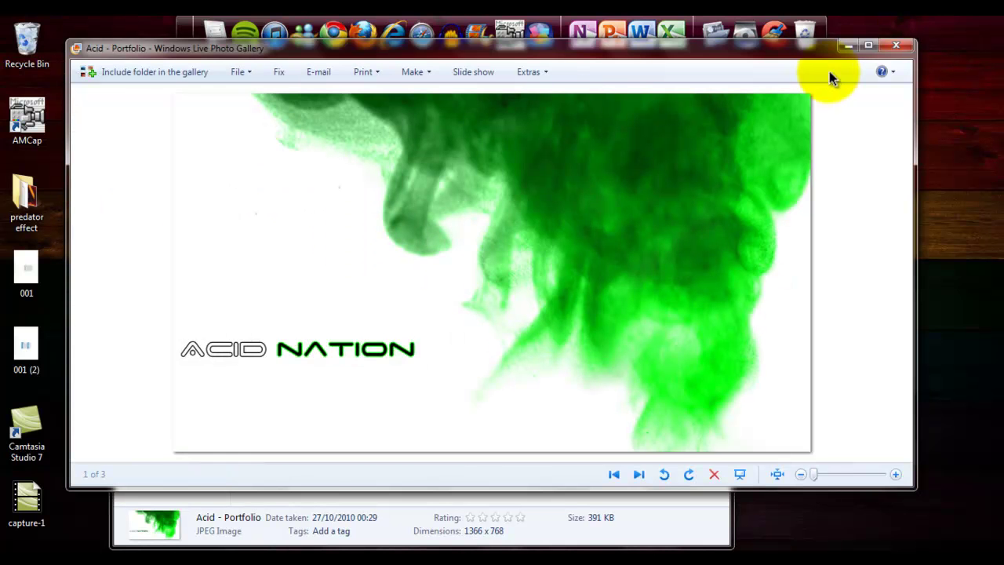
click(896, 44)
Step: View the Abstract hubba design Edit version image from the Gamebattles folder and close both the image and the folder window
click(125, 111)
double_click(284, 181)
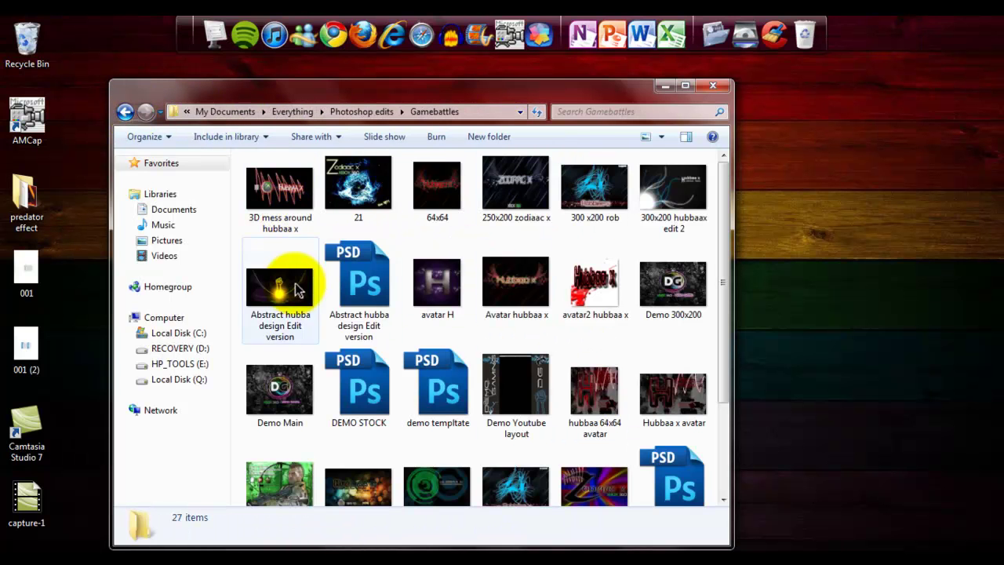
double_click(296, 290)
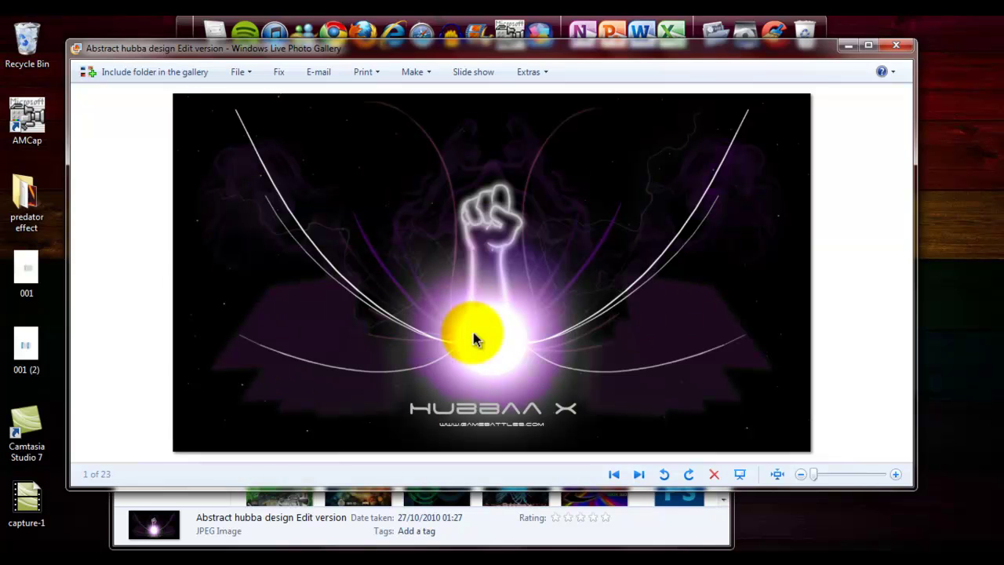
click(899, 47)
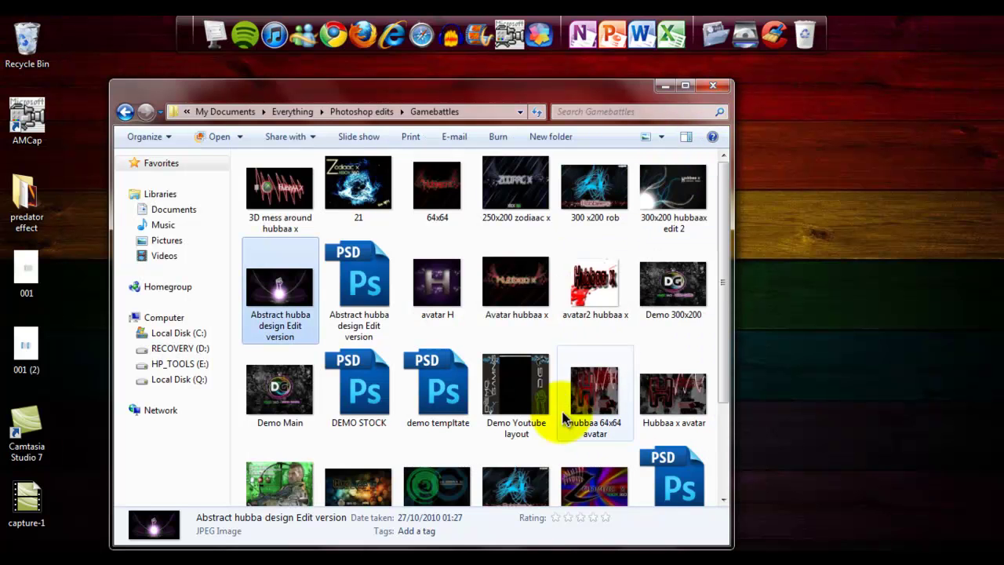
click(725, 85)
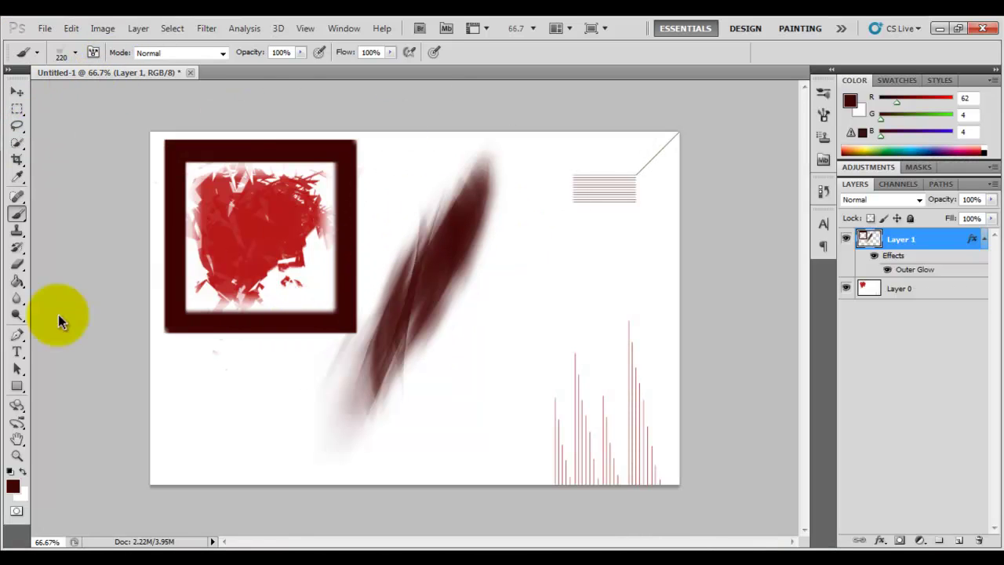
Step: Back in Photoshop, erase the square frame, smear and line artwork on Layer 1 with a 250 px Eraser
click(18, 265)
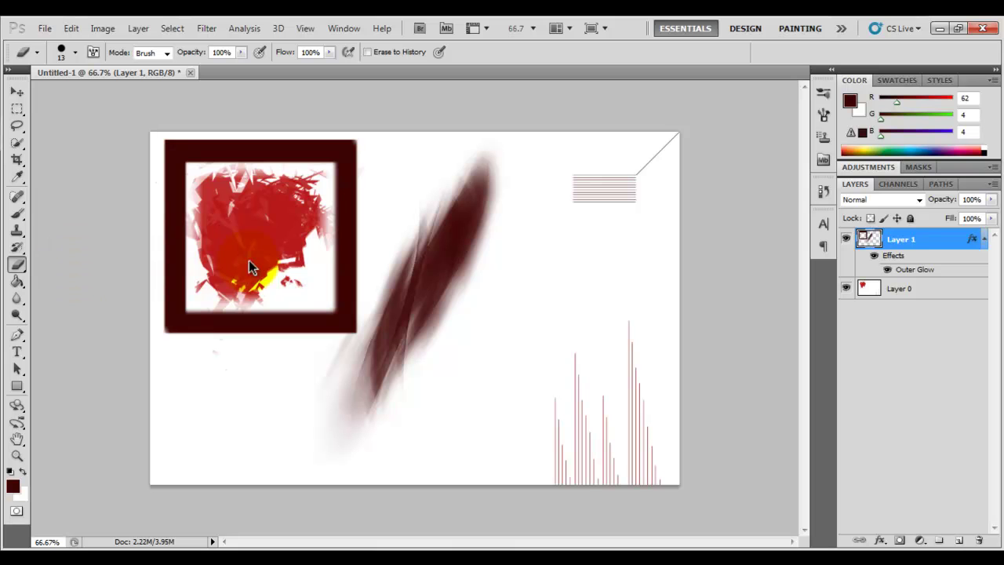
key(bracketright)
key(bracketright)
mouse_move(249, 256)
mouse_down()
mouse_move(197, 191)
mouse_move(651, 175)
mouse_up()
mouse_move(584, 277)
mouse_down()
mouse_move(392, 269)
mouse_move(285, 397)
mouse_move(369, 402)
mouse_up()
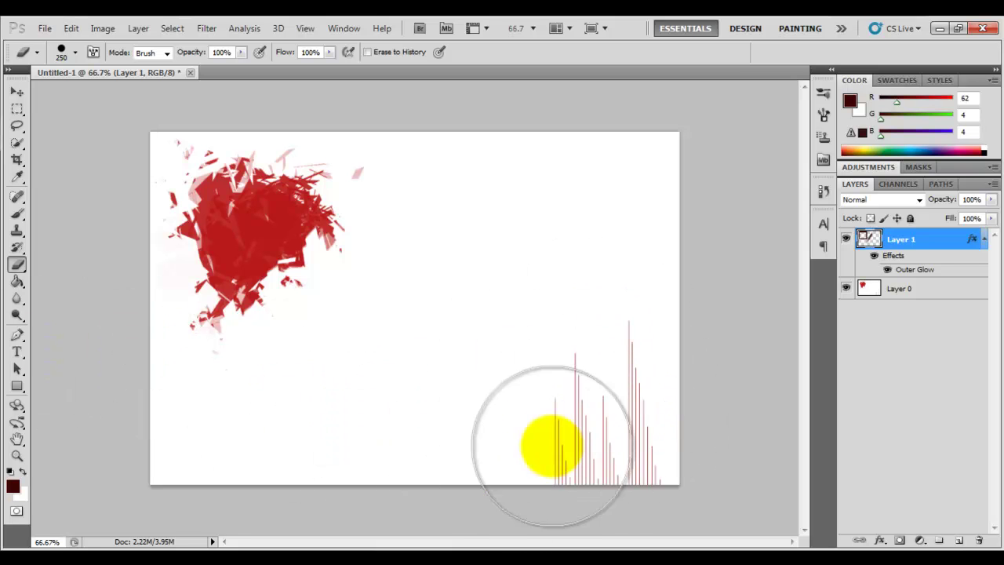
Step: Select Layer 0 and erase its red splatter and white background across the whole canvas
click(906, 289)
drag(400, 298, 392, 181)
mouse_move(82, 288)
mouse_down()
mouse_move(596, 157)
mouse_move(638, 538)
mouse_move(545, 358)
mouse_move(551, 299)
mouse_move(44, 415)
mouse_up()
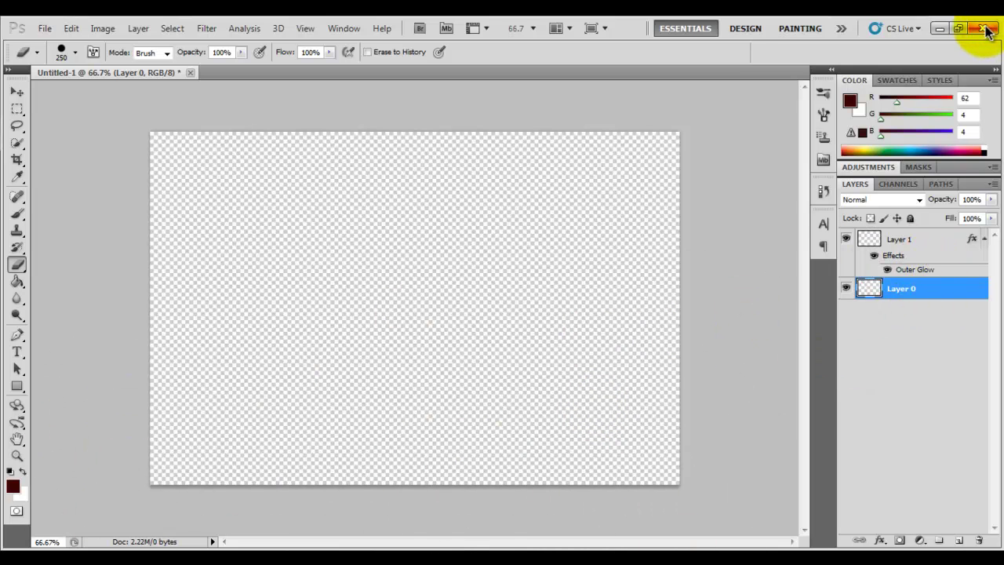
Step: Close the Untitled-1 document without saving its changes
click(190, 73)
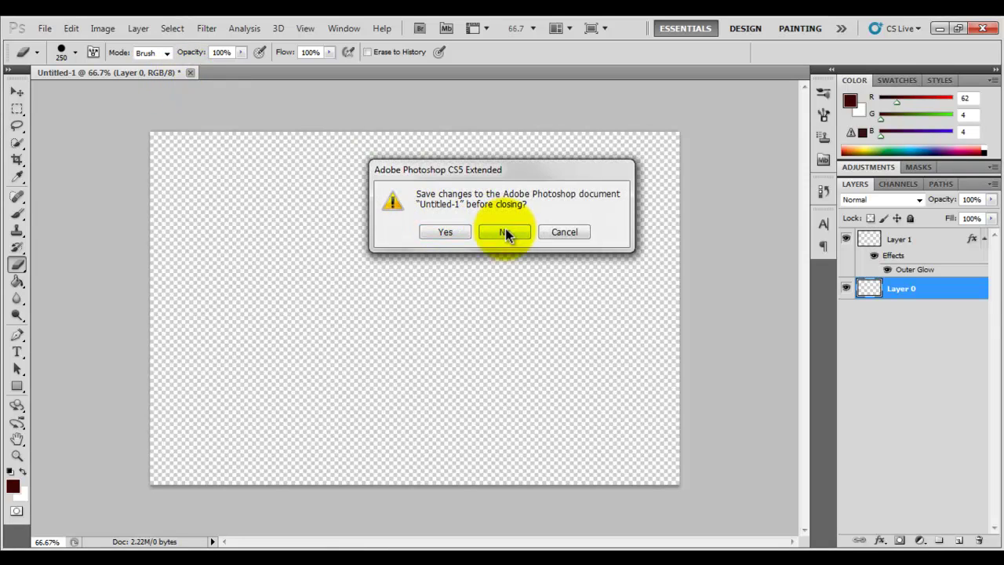
click(506, 231)
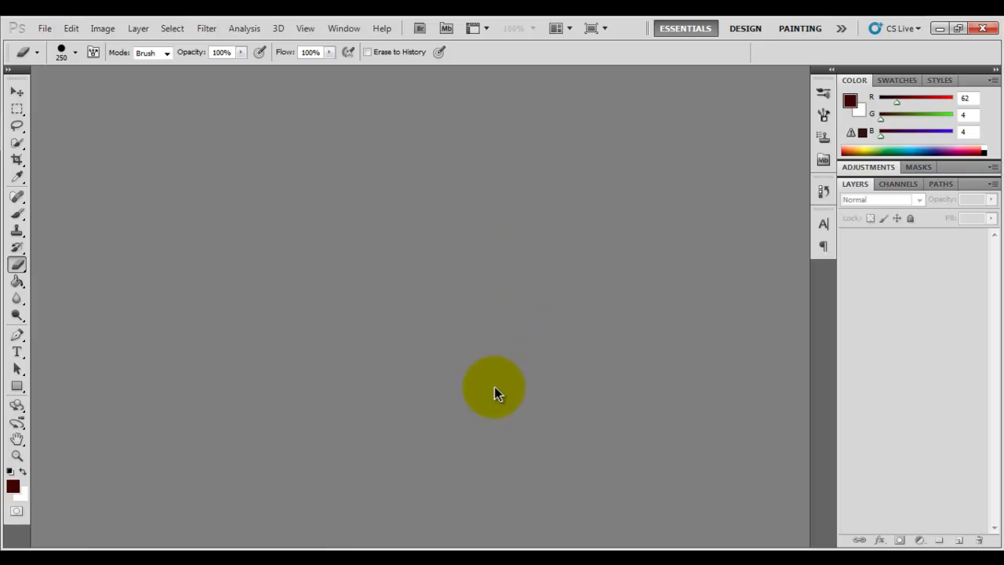
click(352, 557)
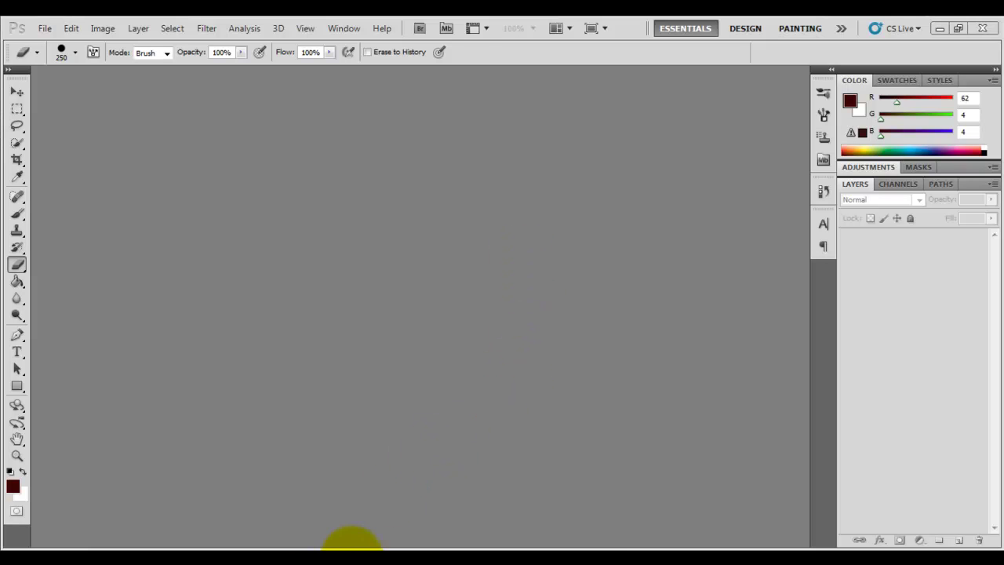